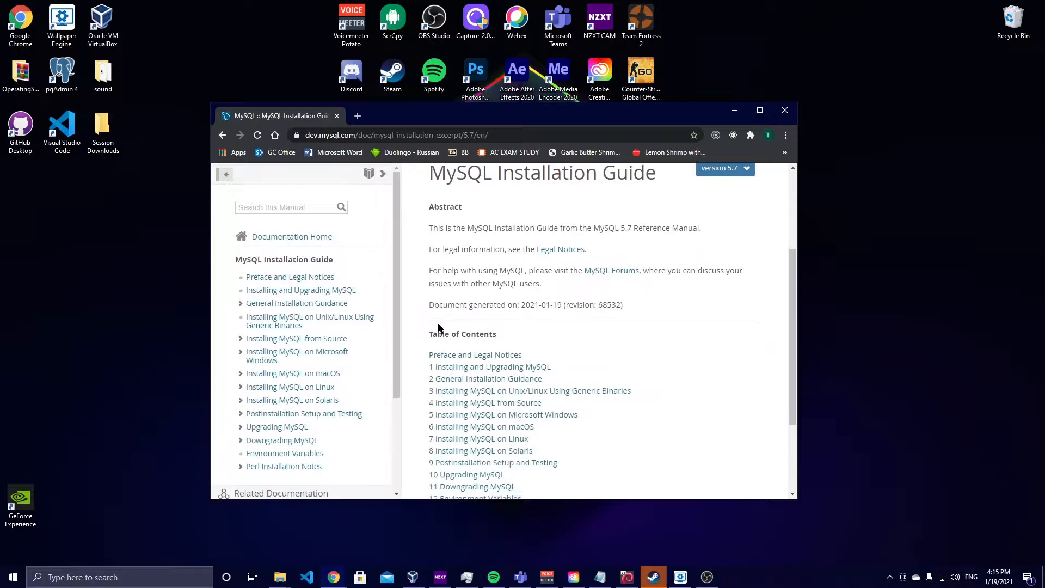
Maximize the browser window and open the MySQL Installer for Windows section of the Installing MySQL on Microsoft Windows chapter
{"action": "double_click", "coordinate": [604, 113]}
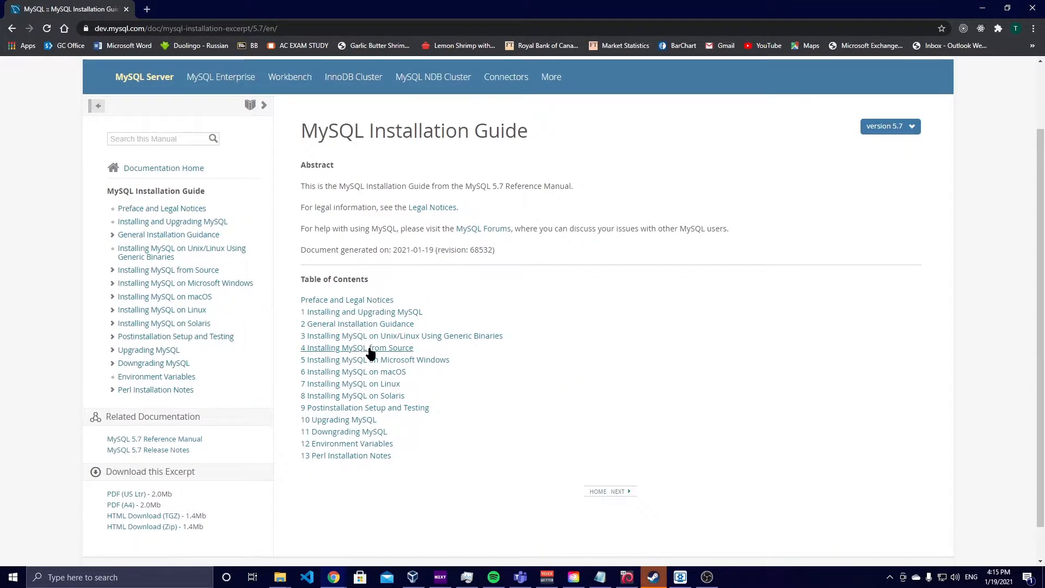
{"action": "left_click", "coordinate": [371, 361]}
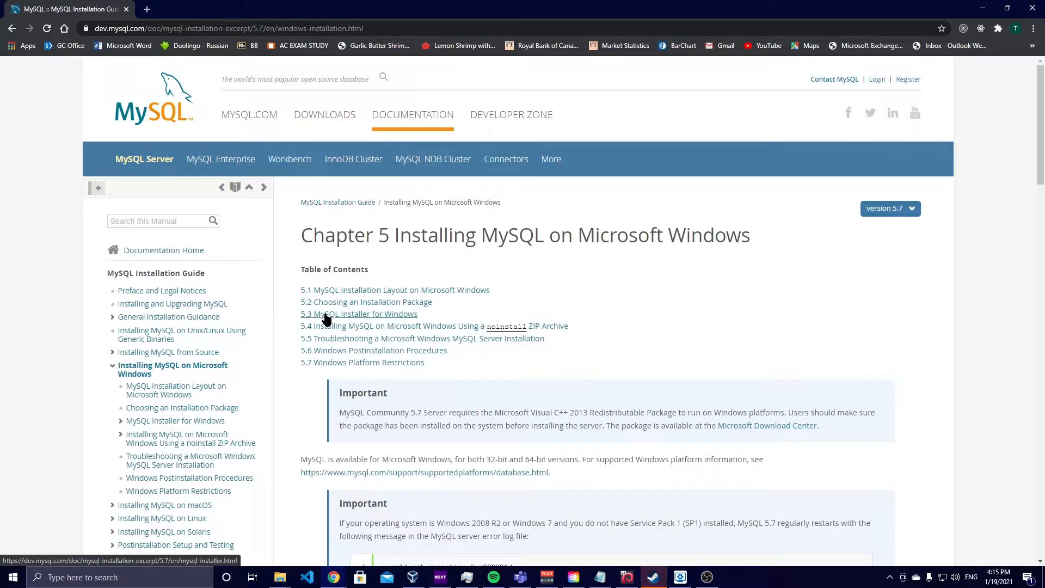
{"action": "left_click_drag", "start_coordinate": [418, 315], "coordinate": [341, 318]}
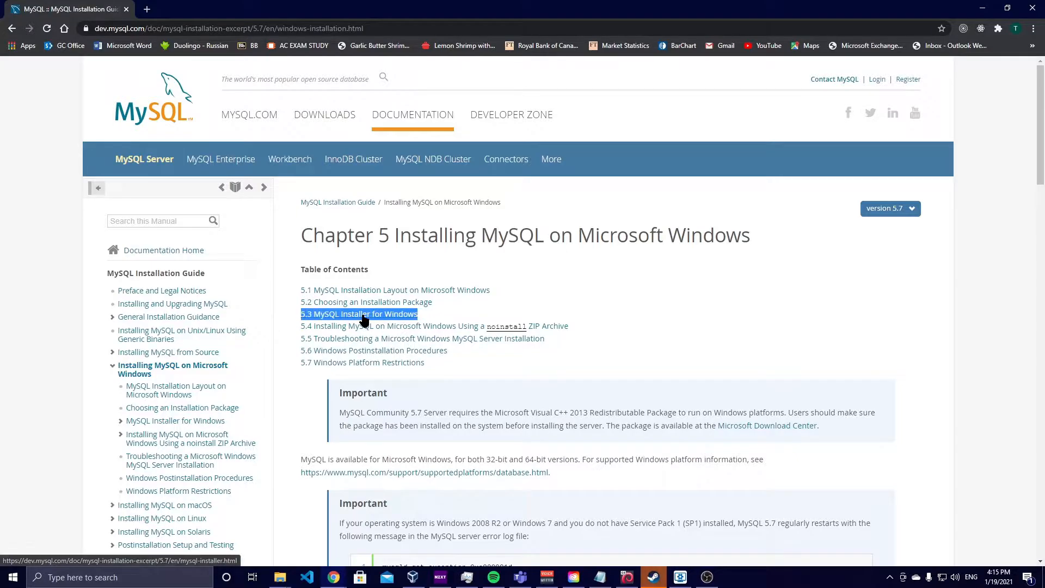
{"action": "left_click", "coordinate": [364, 316]}
Open the installer download page linked from the MySQL Installer Community Release section
{"action": "scroll", "coordinate": [366, 320], "scroll_direction": "down", "scroll_amount": 5}
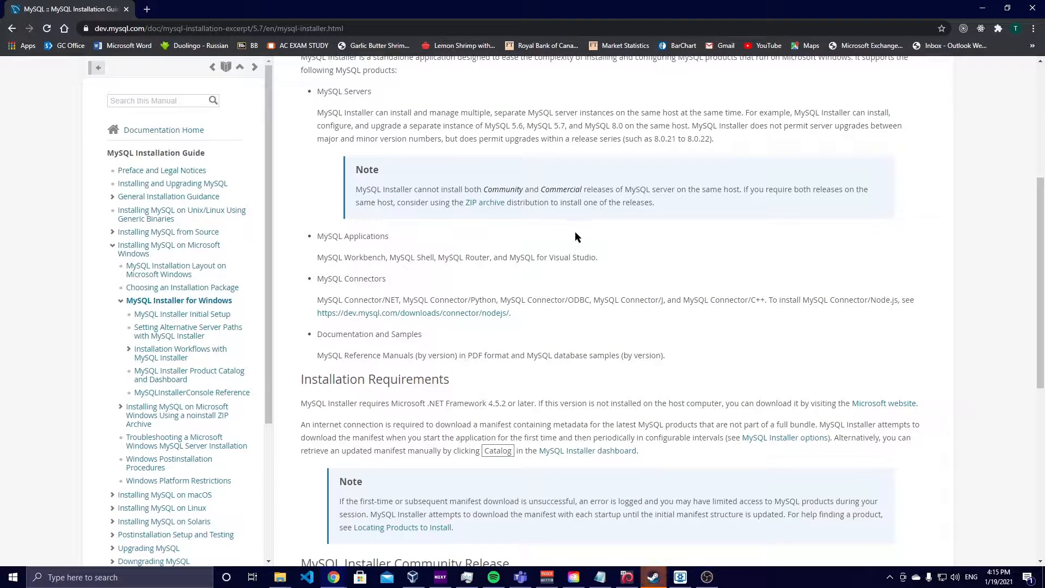
{"action": "scroll", "coordinate": [521, 327], "scroll_direction": "down", "scroll_amount": 3}
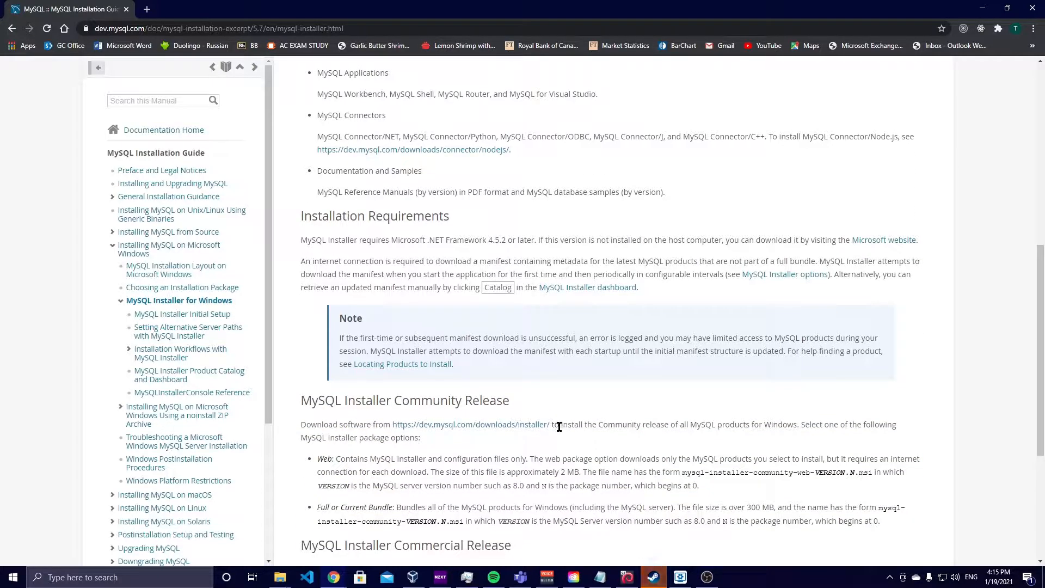
{"action": "left_click_drag", "start_coordinate": [559, 427], "coordinate": [388, 433]}
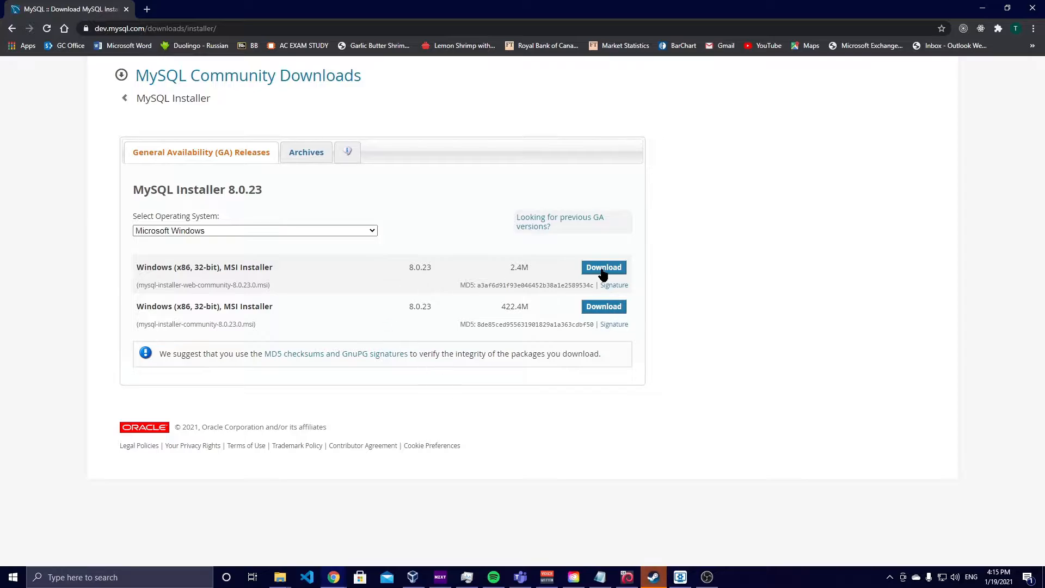
Choose the 2.4M Windows MSI Installer, mysql-installer-web-community-8.0.23.0.msi, for download
{"action": "left_click", "coordinate": [604, 271]}
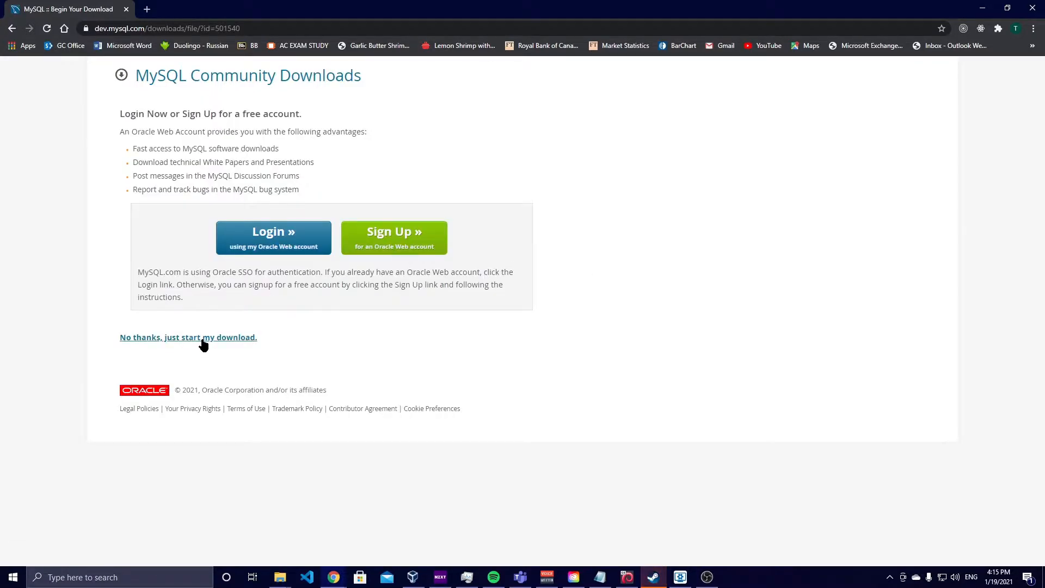
{"action": "left_click", "coordinate": [12, 30]}
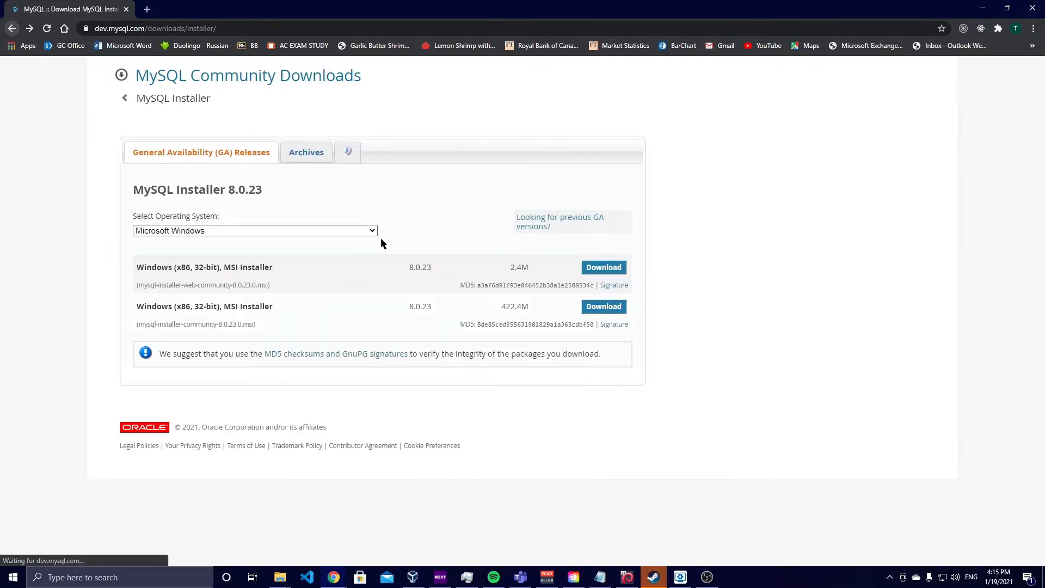
{"action": "left_click_drag", "start_coordinate": [653, 267], "coordinate": [252, 266]}
{"action": "left_click", "coordinate": [236, 268]}
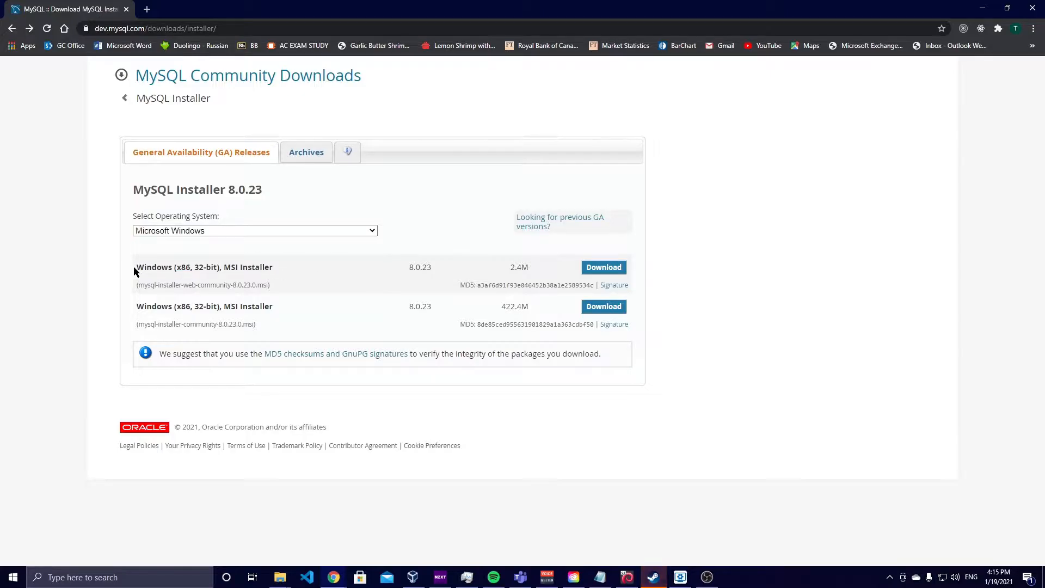
{"action": "left_click_drag", "start_coordinate": [136, 271], "coordinate": [618, 267]}
{"action": "left_click", "coordinate": [611, 270]}
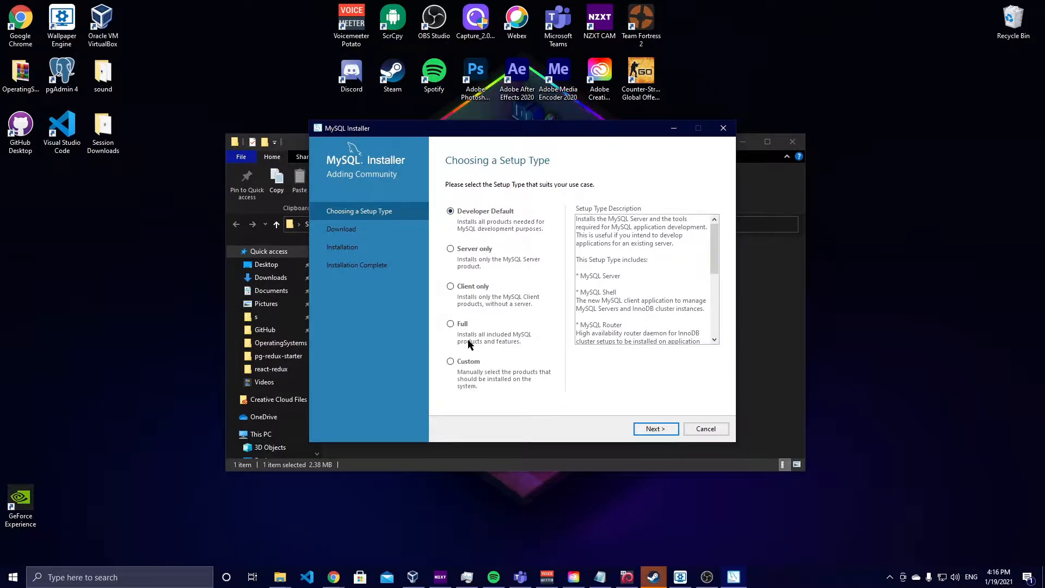
Examine the servers, applications, connectors and documentation offered by the Custom setup type, and return to the setup types
{"action": "left_click", "coordinate": [451, 362]}
{"action": "left_click", "coordinate": [653, 430]}
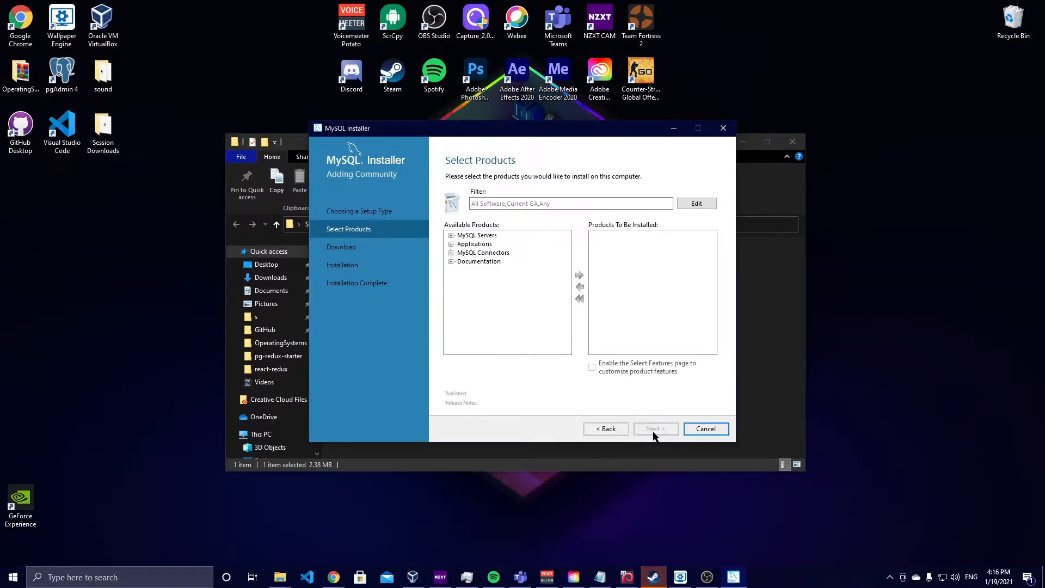
{"action": "left_click", "coordinate": [451, 236]}
{"action": "left_click", "coordinate": [450, 253]}
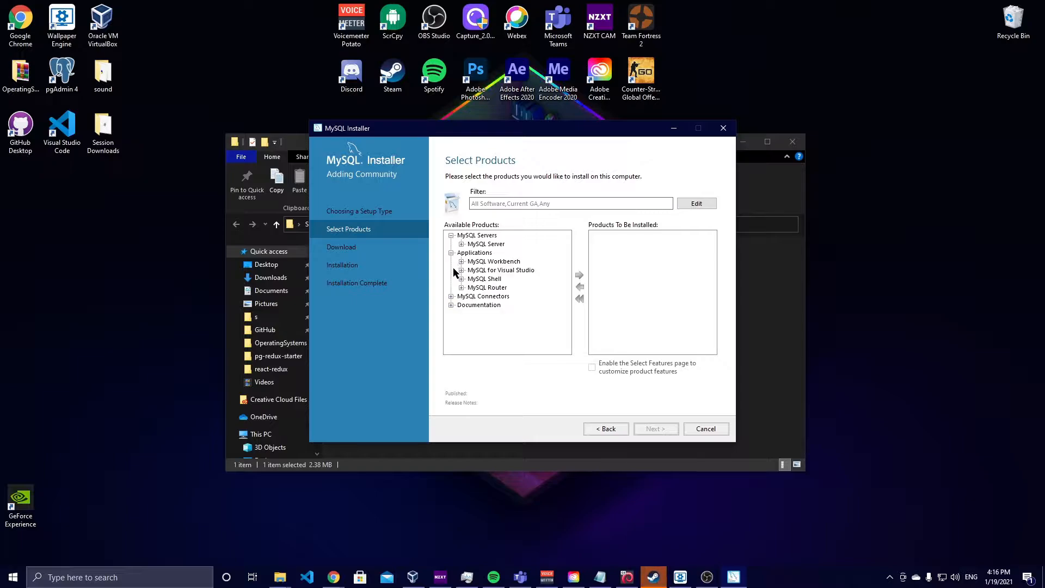
{"action": "left_click", "coordinate": [452, 297]}
{"action": "left_click", "coordinate": [451, 349]}
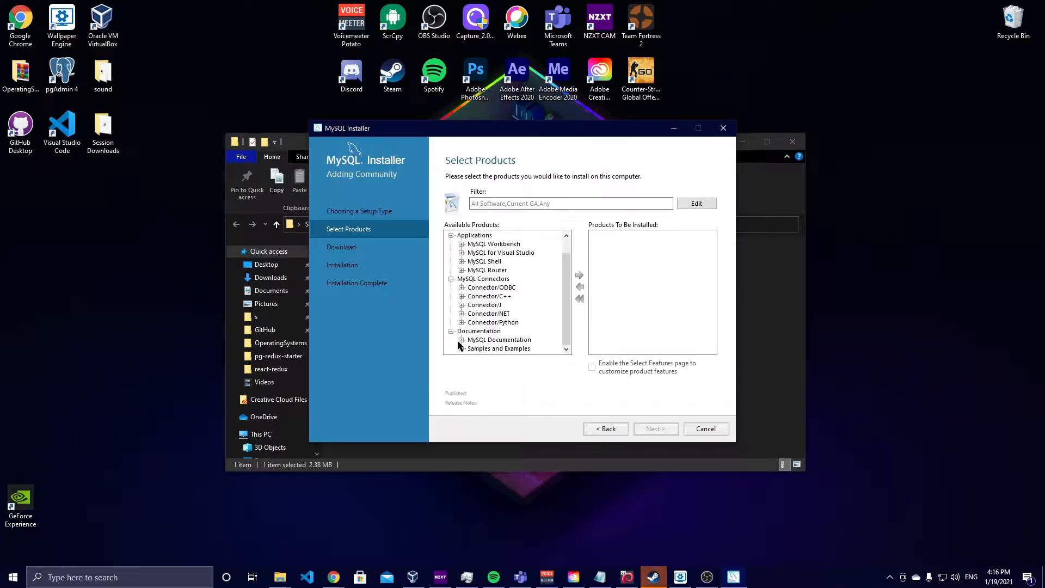
{"action": "scroll", "coordinate": [466, 254], "scroll_direction": "up", "scroll_amount": 1}
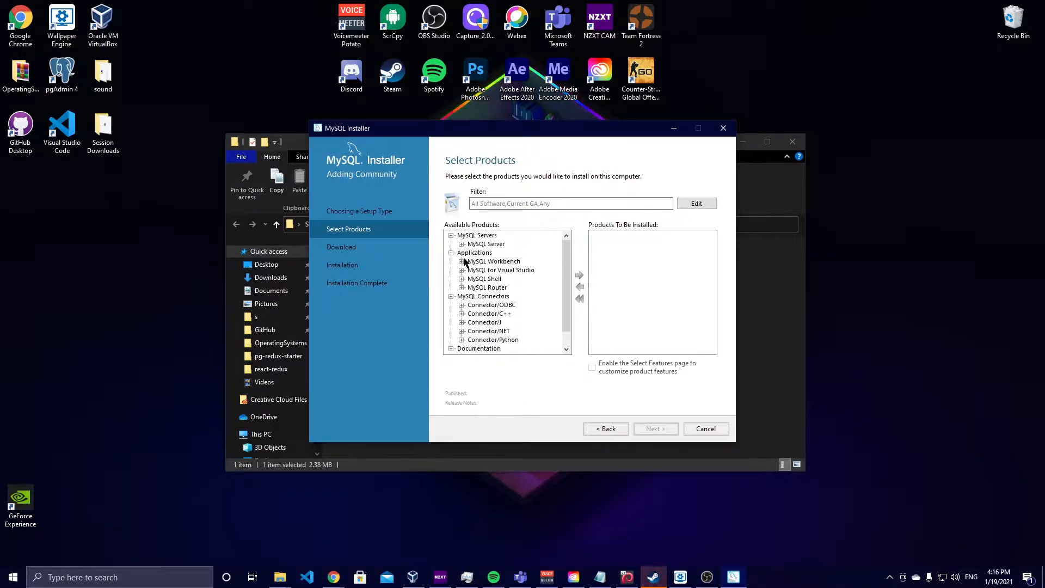
{"action": "scroll", "coordinate": [468, 256], "scroll_direction": "down", "scroll_amount": 1}
{"action": "left_click", "coordinate": [606, 428]}
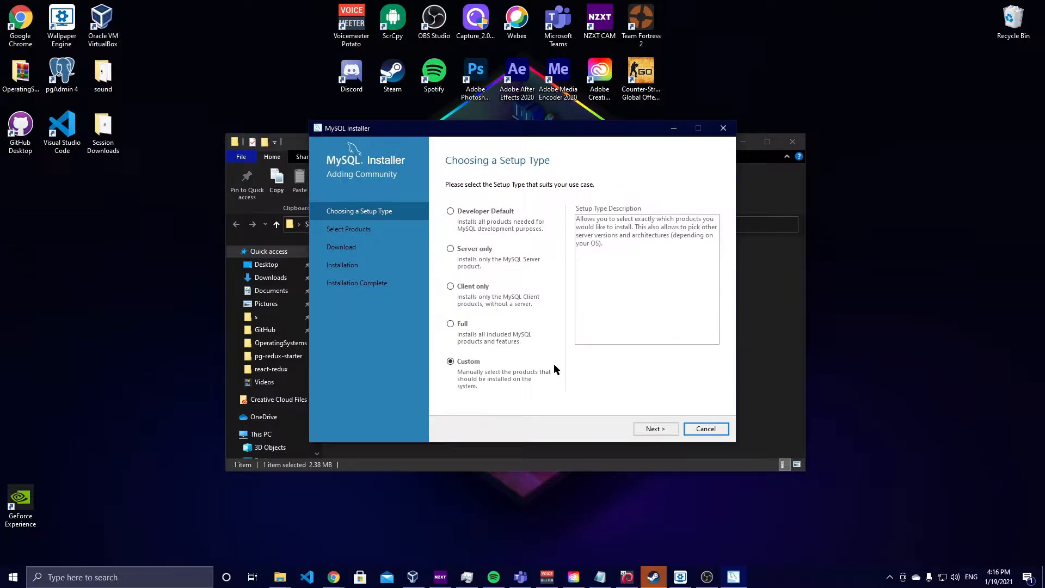
Select the Developer Default setup type, review the products it includes, and continue the MySQL setup
{"action": "left_click", "coordinate": [451, 212]}
{"action": "scroll", "coordinate": [644, 369], "scroll_direction": "down", "scroll_amount": 2}
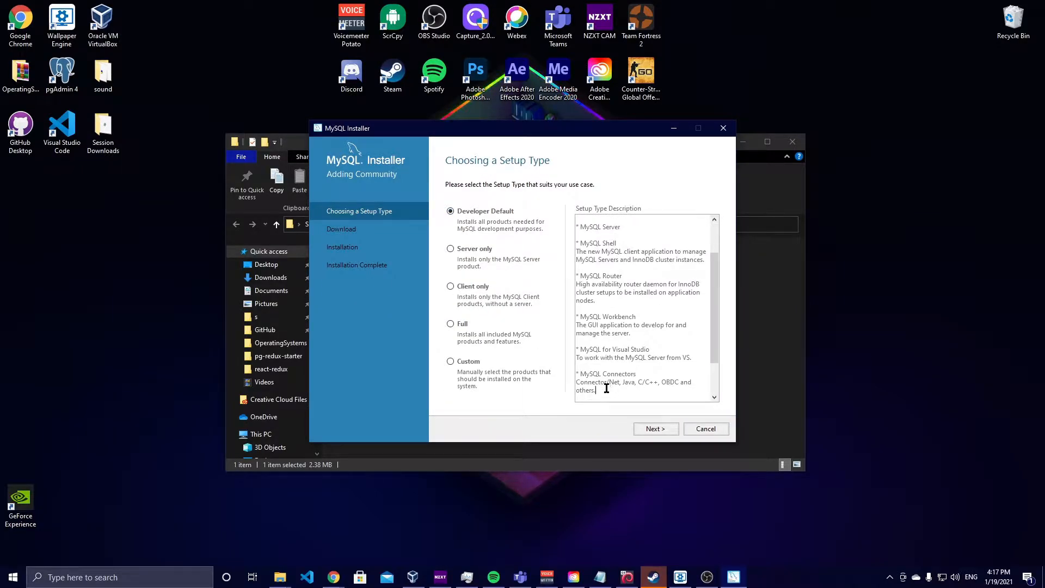
{"action": "left_click_drag", "start_coordinate": [606, 388], "coordinate": [579, 276]}
{"action": "left_click", "coordinate": [586, 276]}
{"action": "scroll", "coordinate": [605, 359], "scroll_direction": "up", "scroll_amount": 1}
{"action": "scroll", "coordinate": [615, 283], "scroll_direction": "down", "scroll_amount": 2}
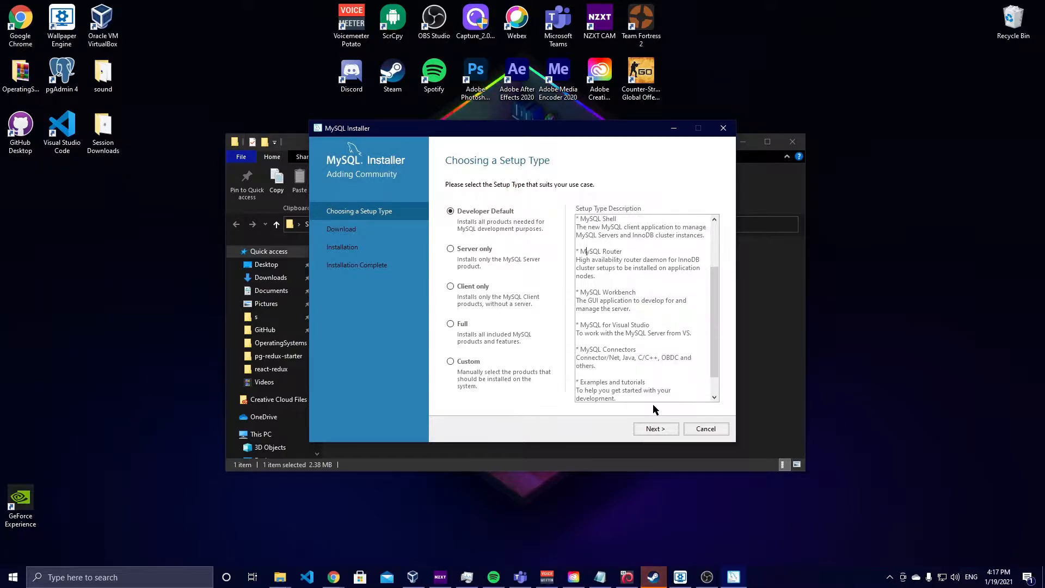
{"action": "left_click", "coordinate": [655, 428]}
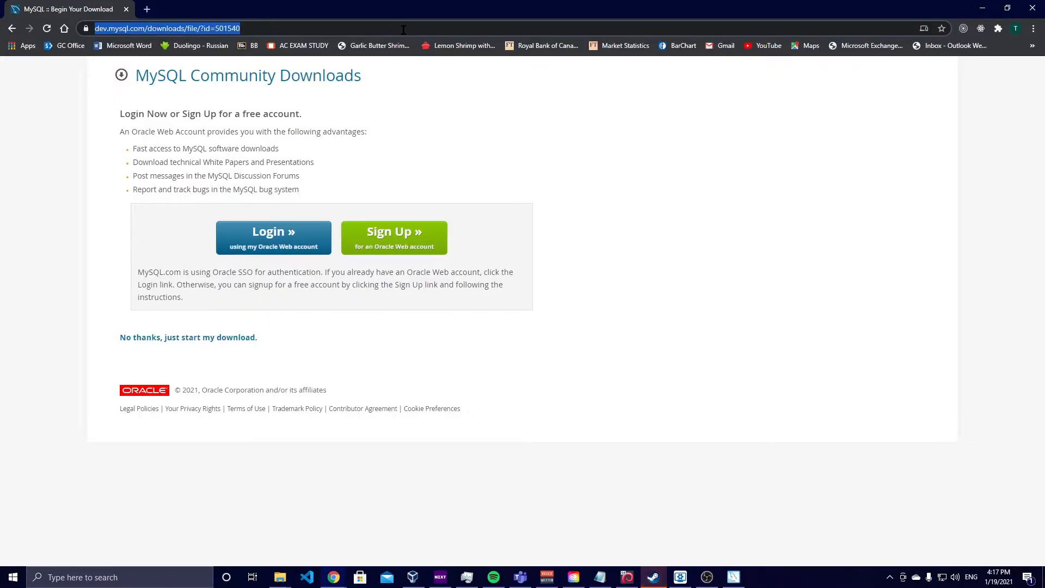
In the browser, search the web for "studio code 2019 community" and open the Visual Studio 2019 downloads page
{"action": "type", "text": "studio code 2019"}
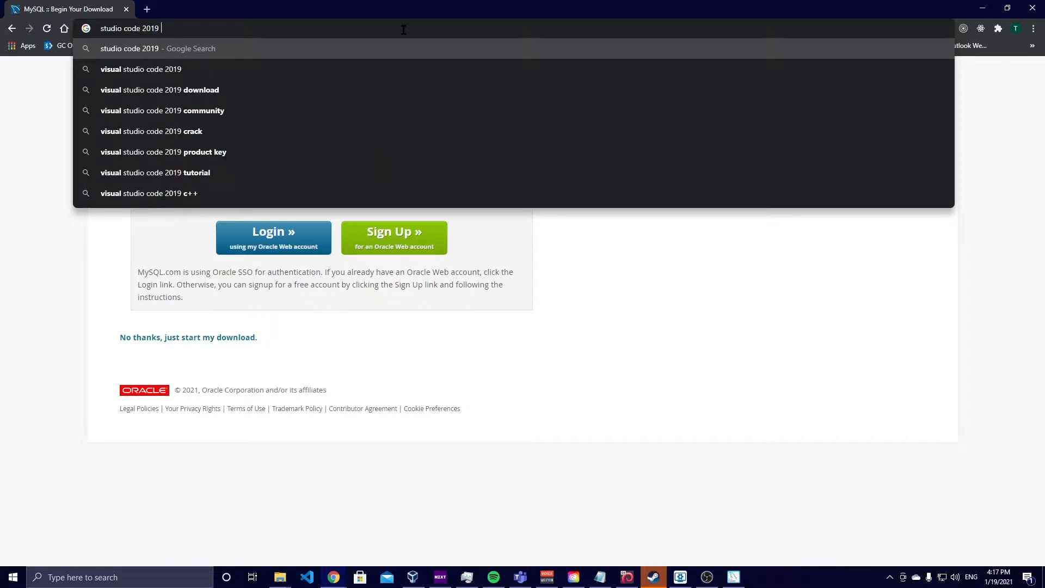
{"action": "type", "text": " community"}
{"action": "key", "text": "Return"}
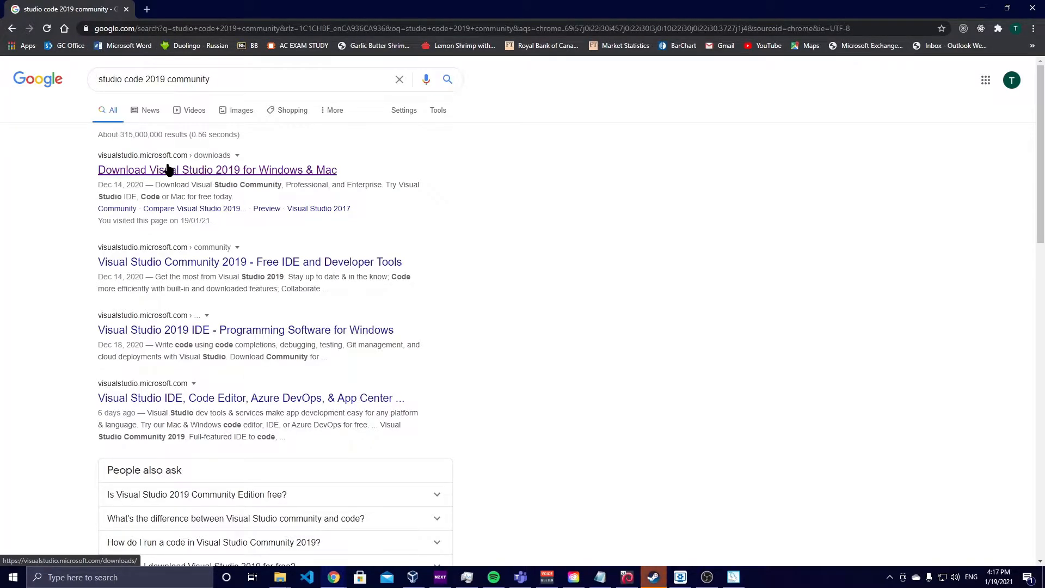
{"action": "left_click", "coordinate": [169, 169]}
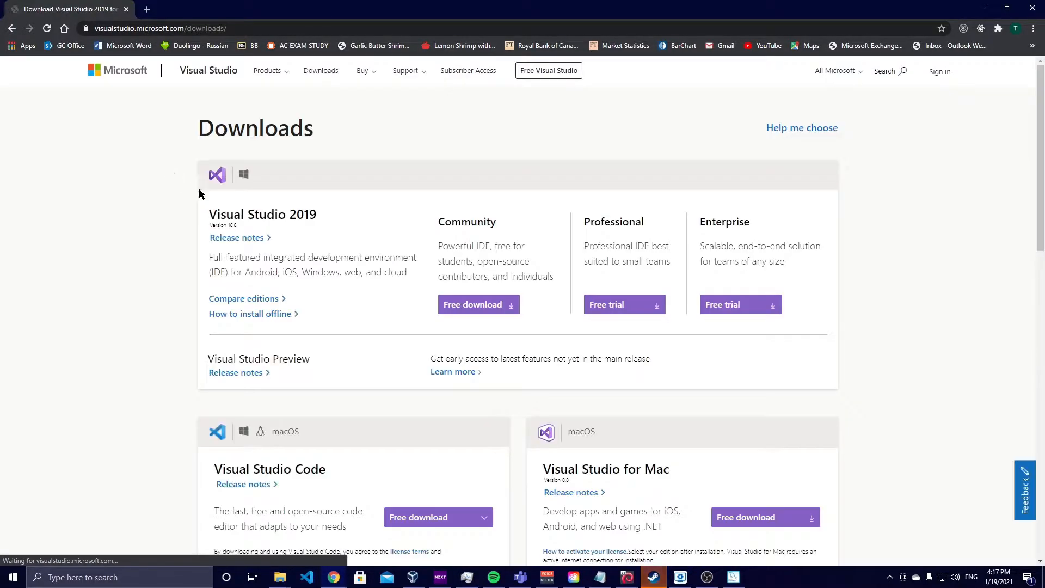
Start the free download of the Visual Studio 2019 Community edition
{"action": "left_click_drag", "start_coordinate": [342, 216], "coordinate": [209, 215]}
{"action": "left_click", "coordinate": [362, 234]}
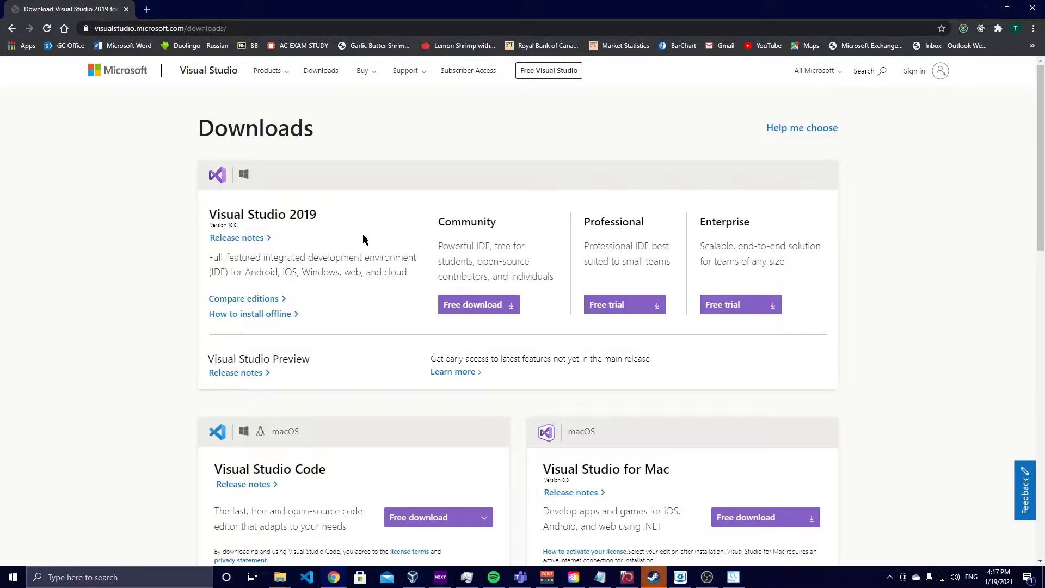
{"action": "double_click", "coordinate": [467, 222]}
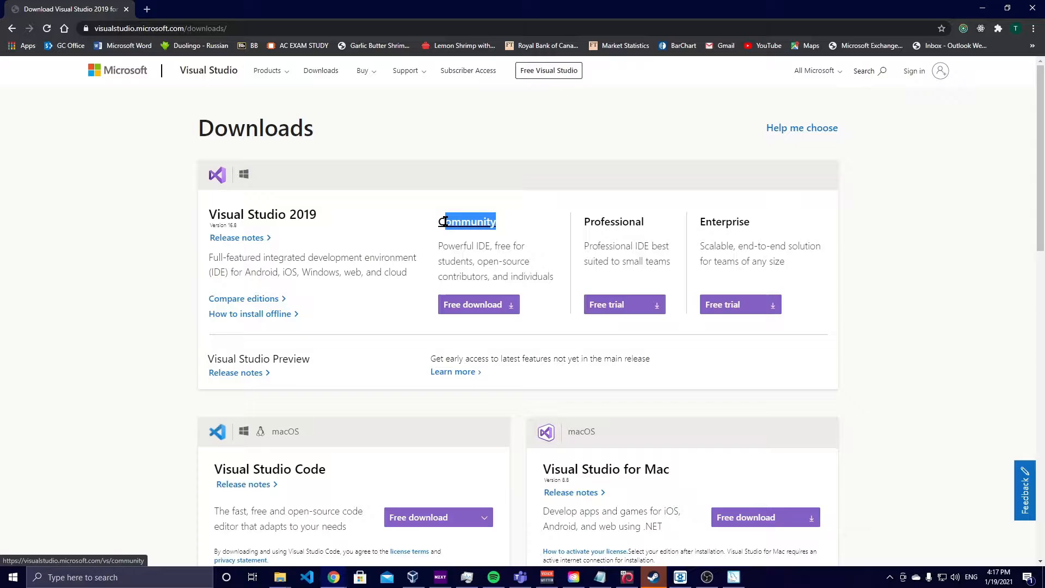
{"action": "left_click", "coordinate": [381, 342]}
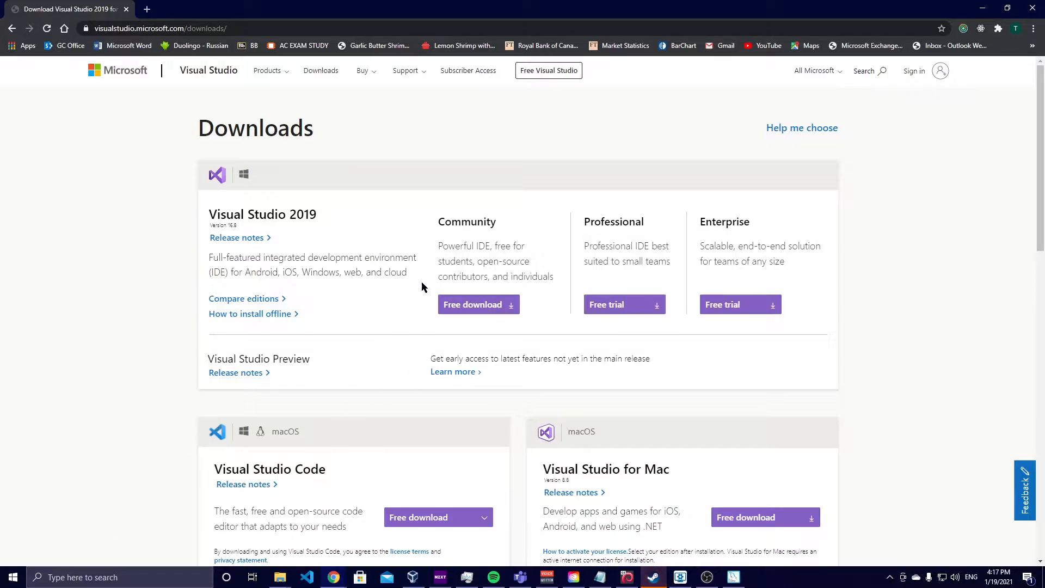
{"action": "left_click", "coordinate": [465, 304]}
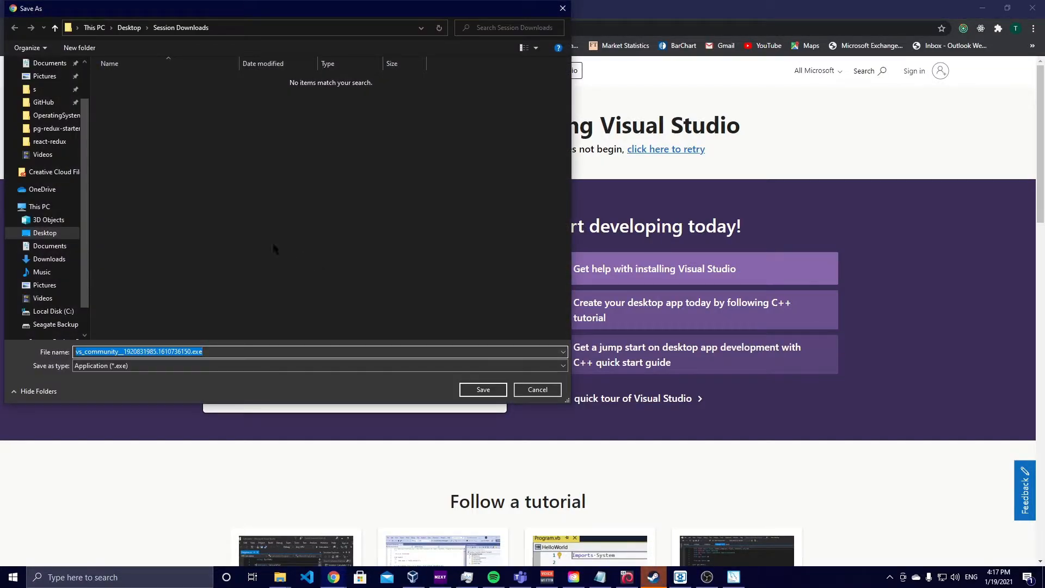
Save the Visual Studio Community installer file, continue through the Visual Studio Installer prompt, and minimize the browser
{"action": "scroll", "coordinate": [59, 155], "scroll_direction": "up", "scroll_amount": 2}
{"action": "left_click", "coordinate": [49, 85]}
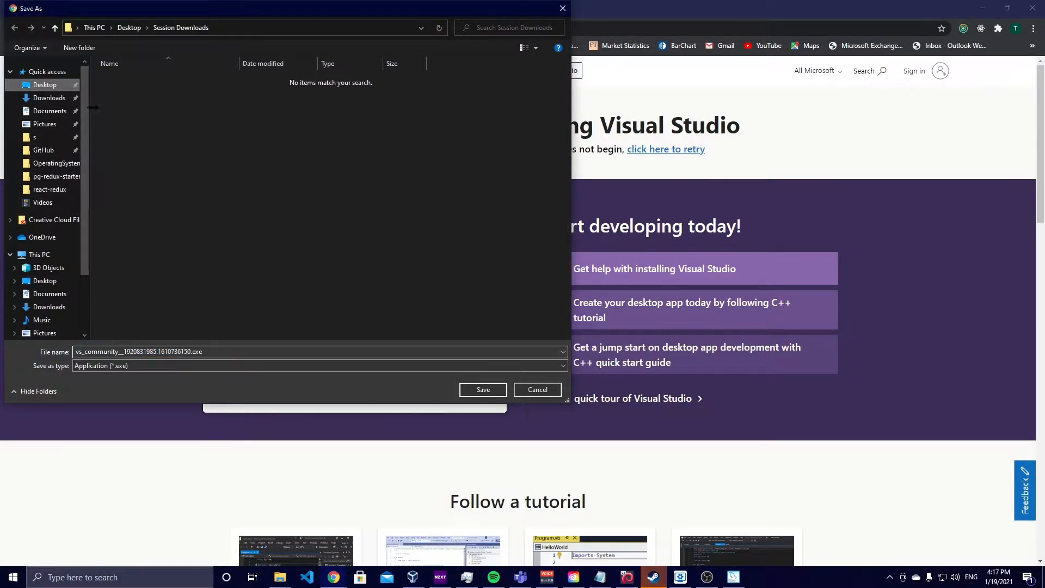
{"action": "left_click", "coordinate": [492, 390]}
{"action": "left_click", "coordinate": [488, 389]}
{"action": "left_click", "coordinate": [621, 342]}
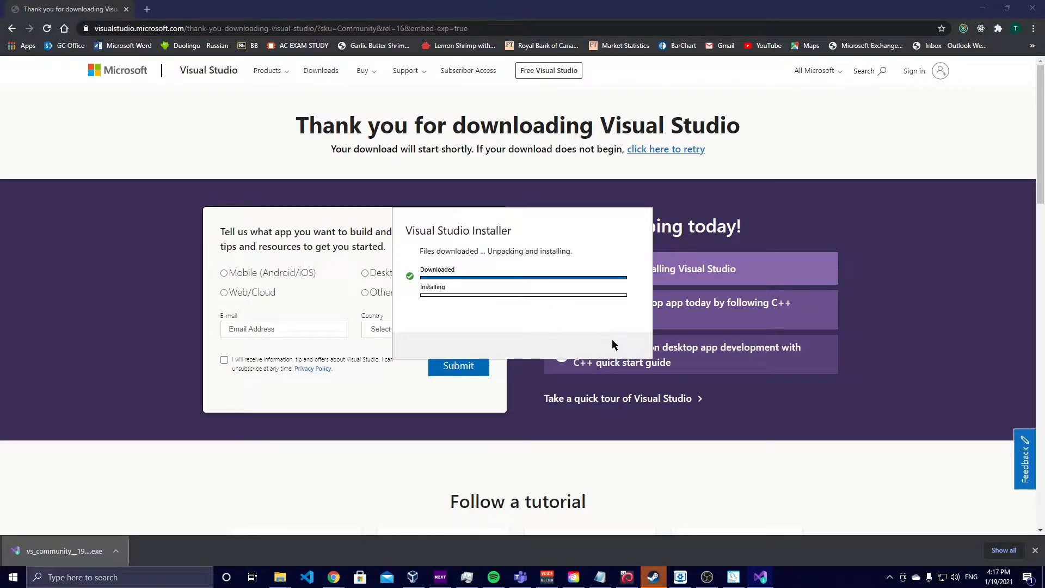
{"action": "left_click", "coordinate": [983, 8]}
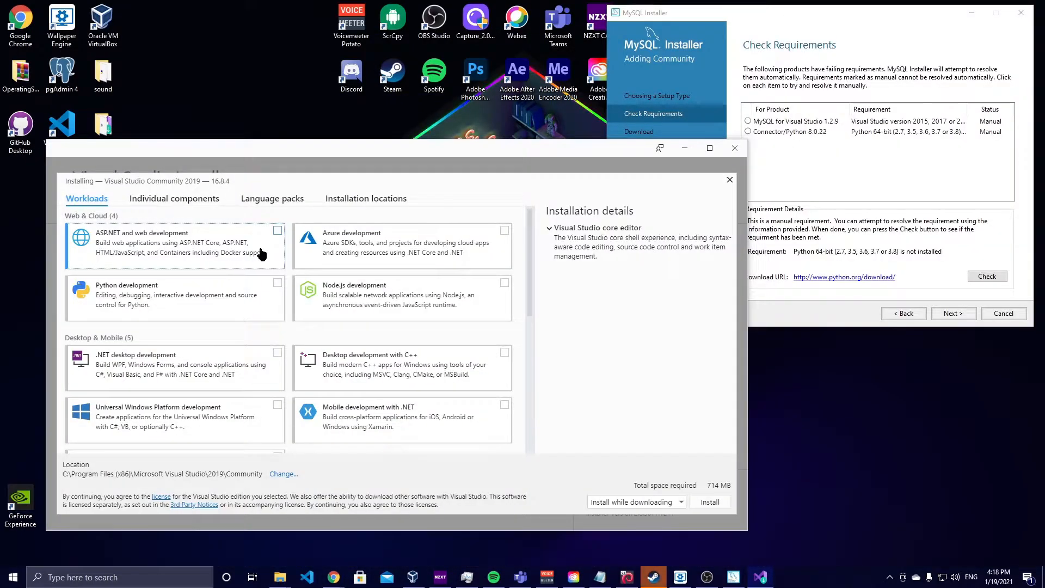
Select the four Web & Cloud workloads: ASP.NET and web, Azure, Python and Node.js development
{"action": "left_click", "coordinate": [275, 237]}
{"action": "left_click", "coordinate": [401, 245]}
{"action": "left_click", "coordinate": [248, 295]}
{"action": "left_click", "coordinate": [327, 303]}
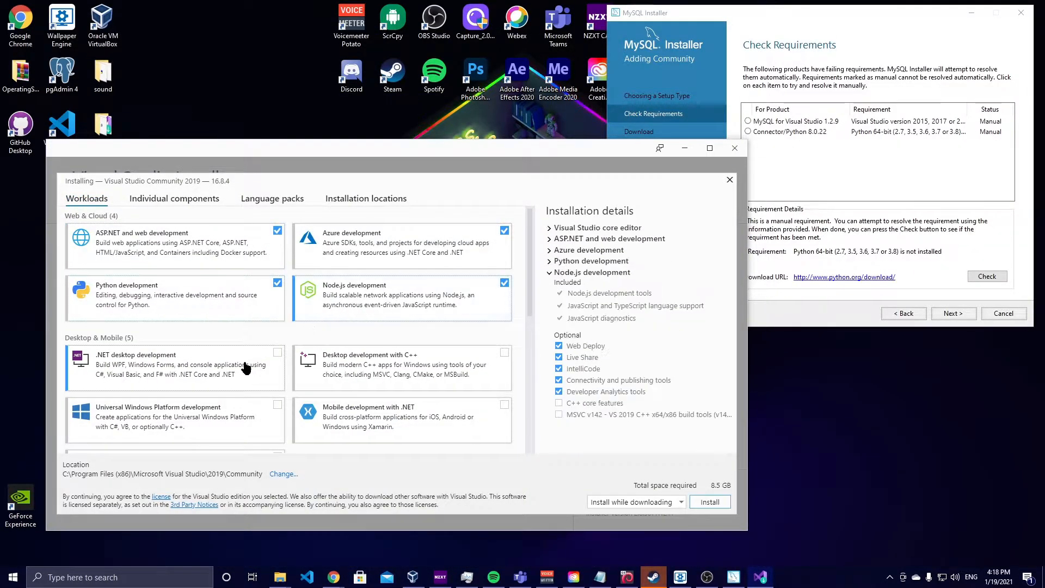
Select all Desktop & Mobile workloads: .NET desktop, desktop C++, Universal Windows Platform, mobile .NET and mobile C++ development
{"action": "scroll", "coordinate": [244, 364], "scroll_direction": "down", "scroll_amount": 1}
{"action": "left_click", "coordinate": [245, 331]}
{"action": "left_click", "coordinate": [334, 322]}
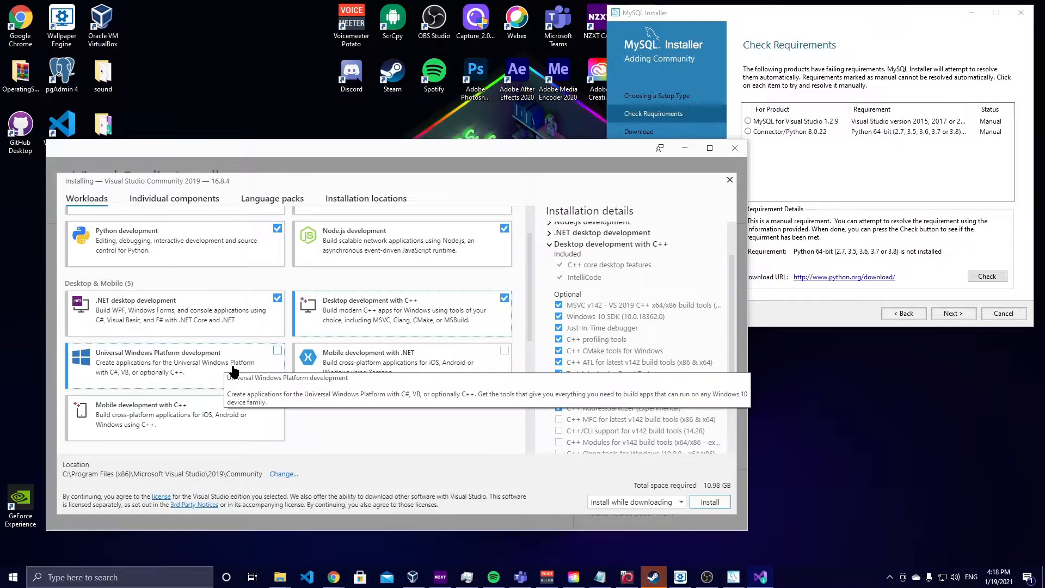
{"action": "left_click", "coordinate": [241, 370]}
{"action": "left_click", "coordinate": [338, 373]}
{"action": "scroll", "coordinate": [315, 390], "scroll_direction": "down", "scroll_amount": 1}
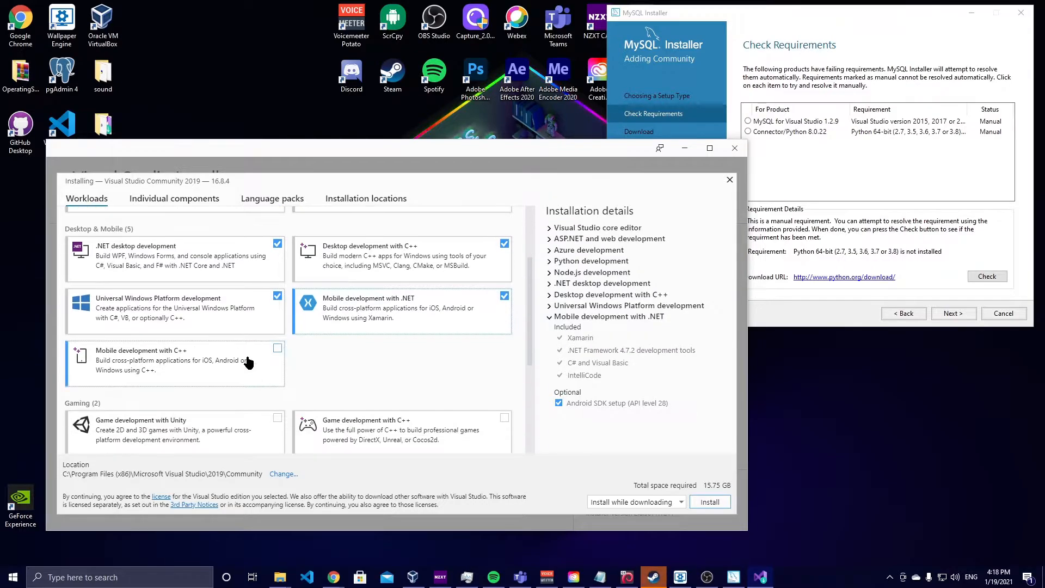
{"action": "left_click", "coordinate": [246, 361]}
Add the workloads Game development with C++, Data storage and processing, Linux development with C++, .NET Core cross-platform development, and Data science and analytical applications
{"action": "scroll", "coordinate": [294, 362], "scroll_direction": "down", "scroll_amount": 1}
{"action": "scroll", "coordinate": [294, 362], "scroll_direction": "down", "scroll_amount": 2}
{"action": "left_click", "coordinate": [303, 262]}
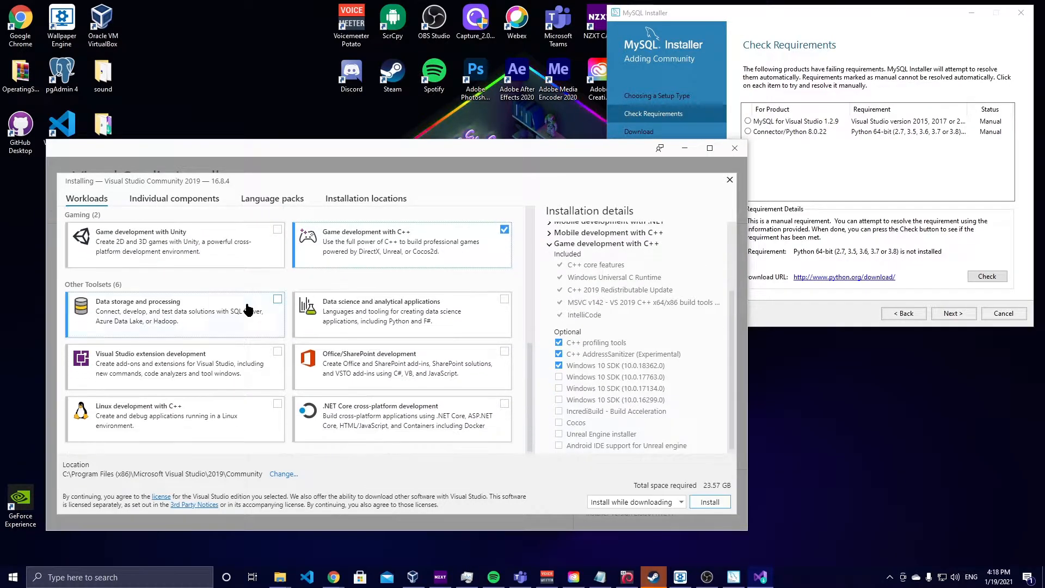
{"action": "left_click", "coordinate": [272, 324]}
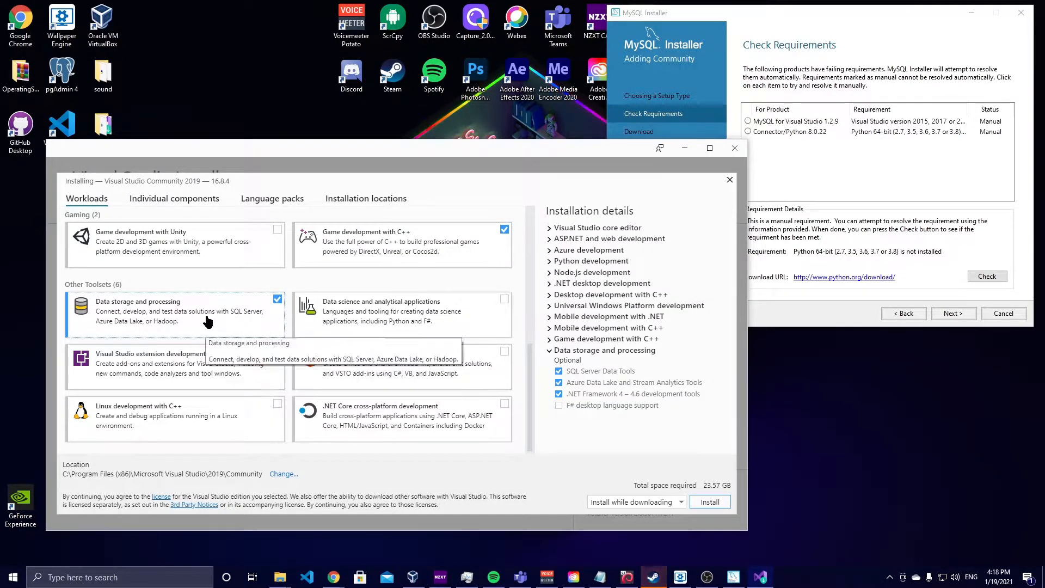
{"action": "left_click", "coordinate": [198, 402]}
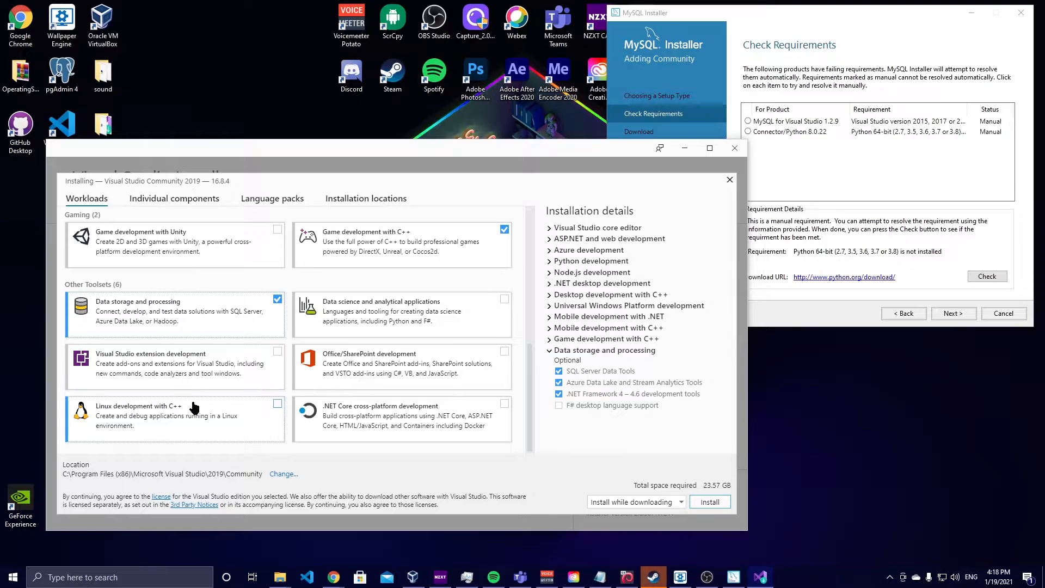
{"action": "left_click", "coordinate": [391, 419]}
{"action": "left_click", "coordinate": [430, 321]}
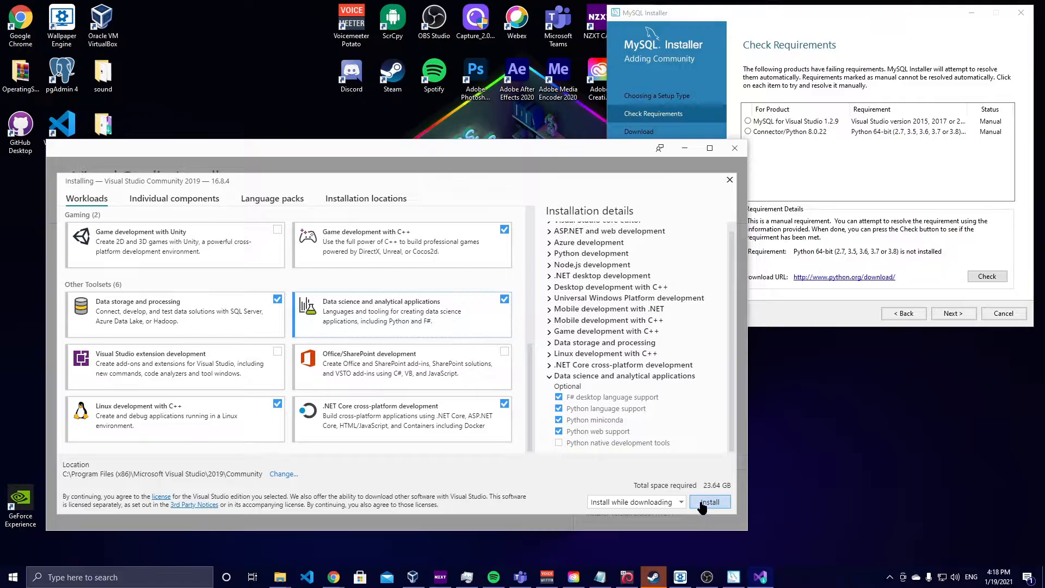
Start the Visual Studio Community 2019 installation with the Install while downloading option
{"action": "left_click", "coordinate": [681, 502]}
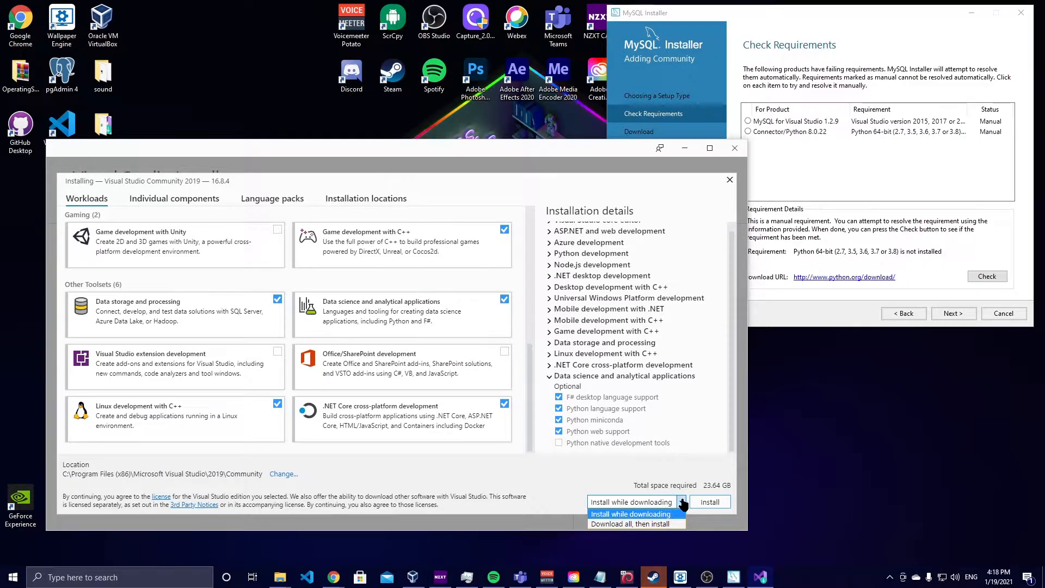
{"action": "left_click", "coordinate": [682, 502]}
{"action": "left_click", "coordinate": [658, 504]}
{"action": "left_click", "coordinate": [645, 514]}
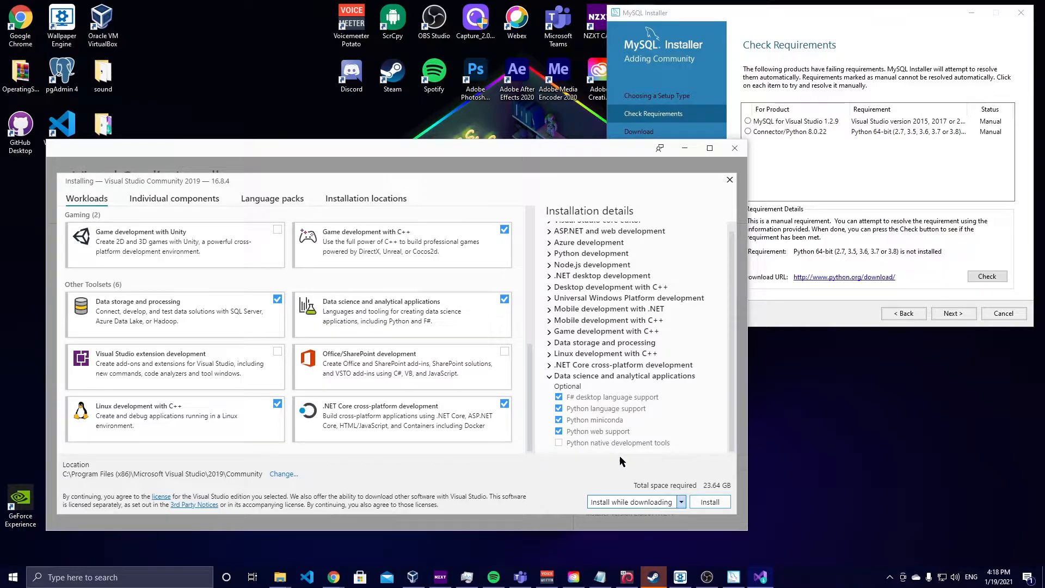
{"action": "left_click", "coordinate": [710, 502]}
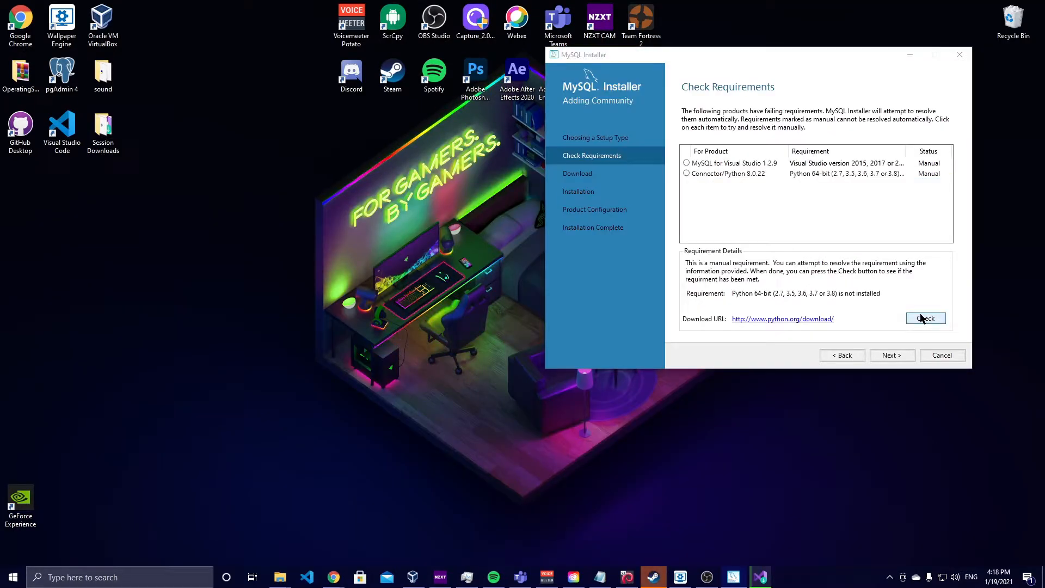
Recheck the Connector/Python requirement in MySQL Installer, dismiss the information dialog, and open the linked Python download page
{"action": "left_click", "coordinate": [925, 318]}
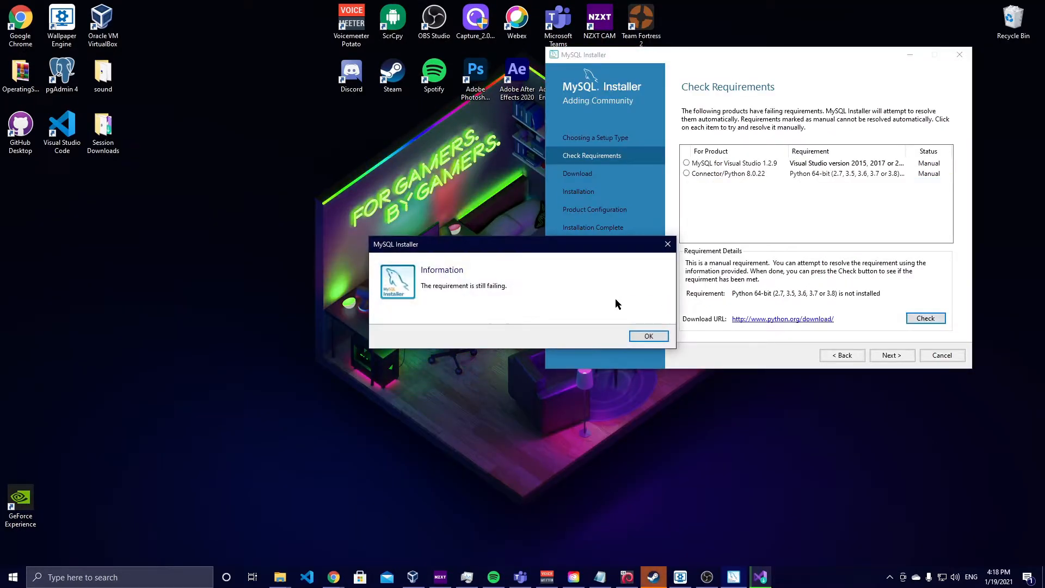
{"action": "left_click", "coordinate": [648, 336]}
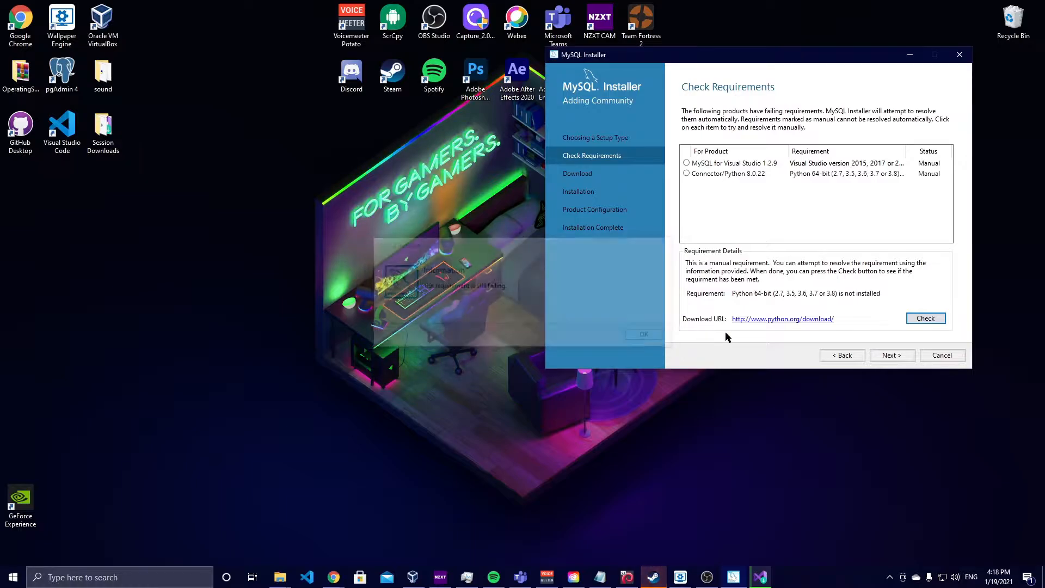
{"action": "left_click", "coordinate": [799, 319]}
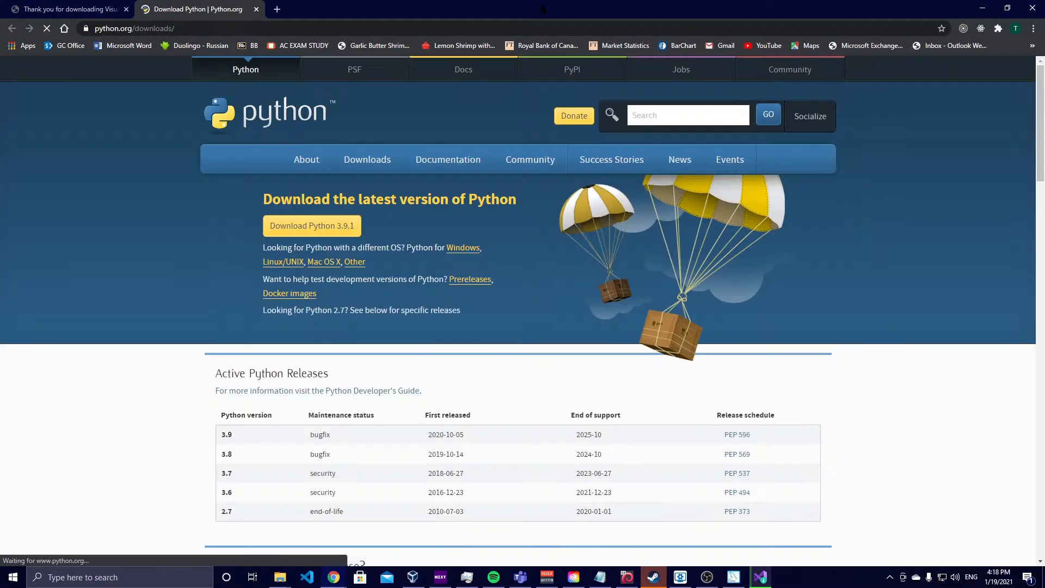
Download the Windows installer (64-bit) for Python 3.8.7 and save python-3.8.7-amd64.exe in the Session Downloads folder
{"action": "double_click", "coordinate": [542, 10]}
{"action": "scroll", "coordinate": [312, 319], "scroll_direction": "down", "scroll_amount": 7}
{"action": "left_click", "coordinate": [313, 305]}
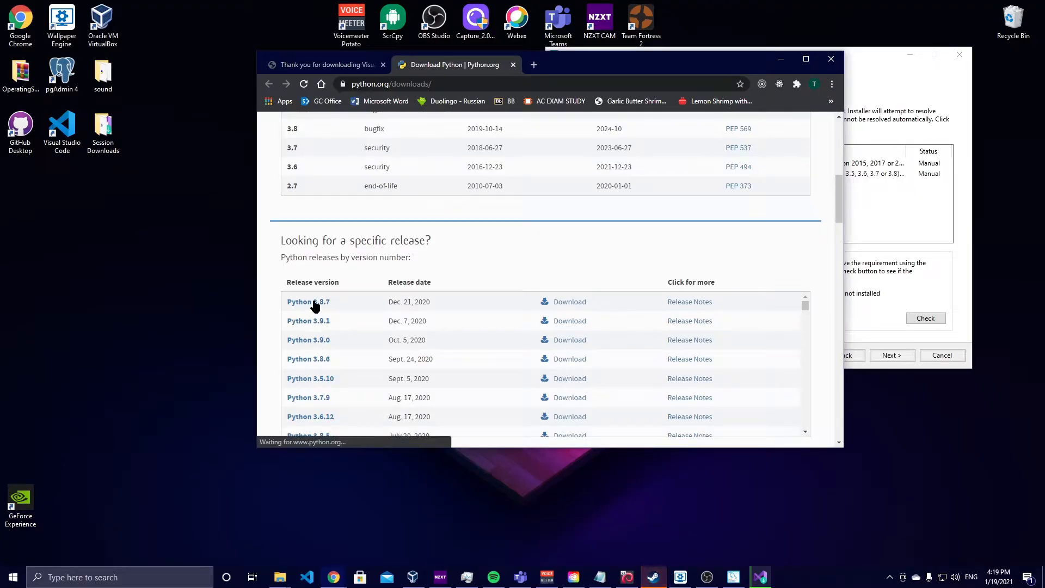
{"action": "scroll", "coordinate": [370, 294], "scroll_direction": "down", "scroll_amount": 6}
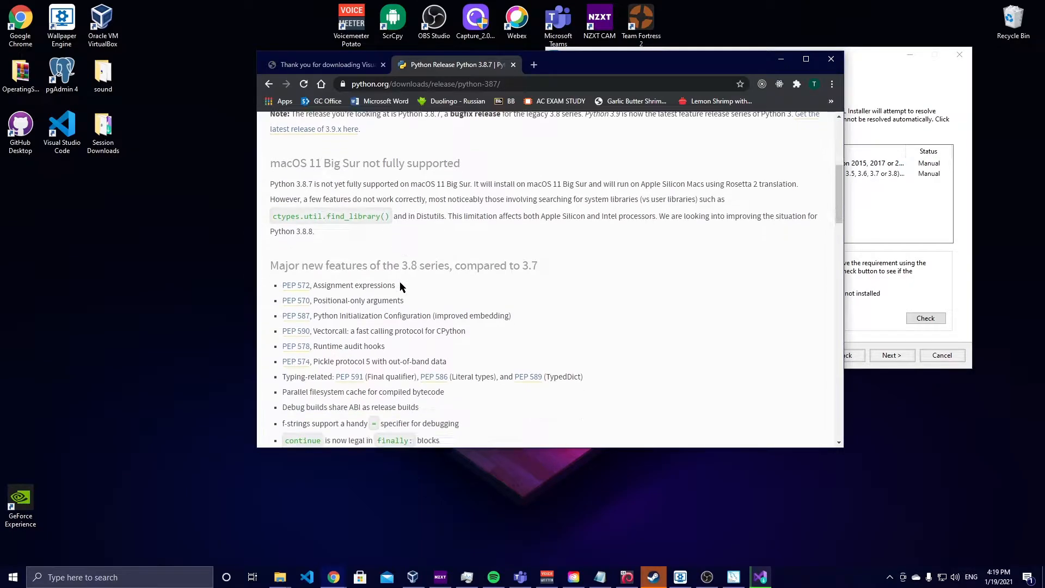
{"action": "scroll", "coordinate": [399, 282], "scroll_direction": "up", "scroll_amount": 3}
{"action": "scroll", "coordinate": [311, 215], "scroll_direction": "down", "scroll_amount": 20}
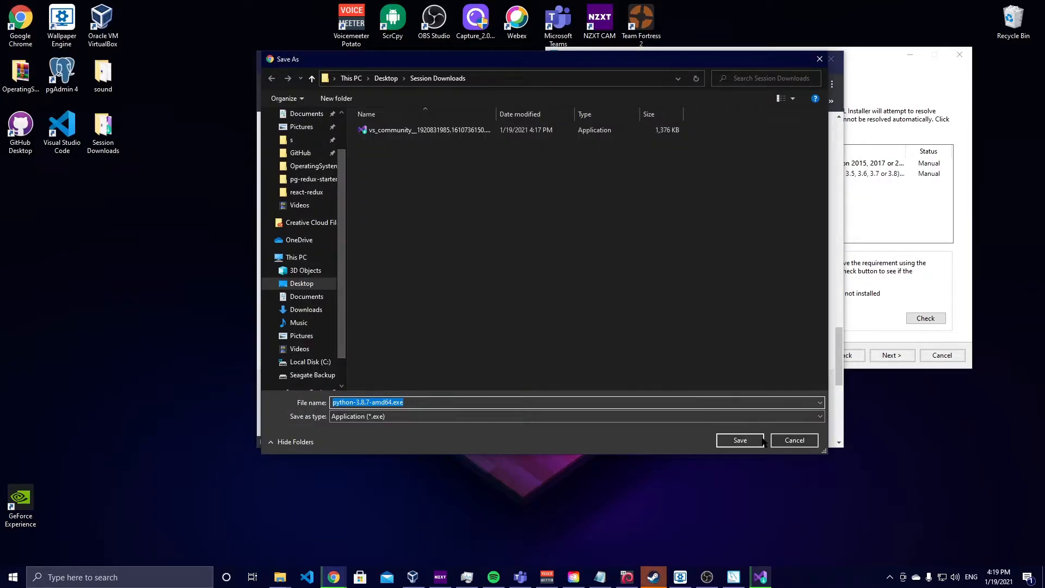
{"action": "left_click", "coordinate": [756, 443]}
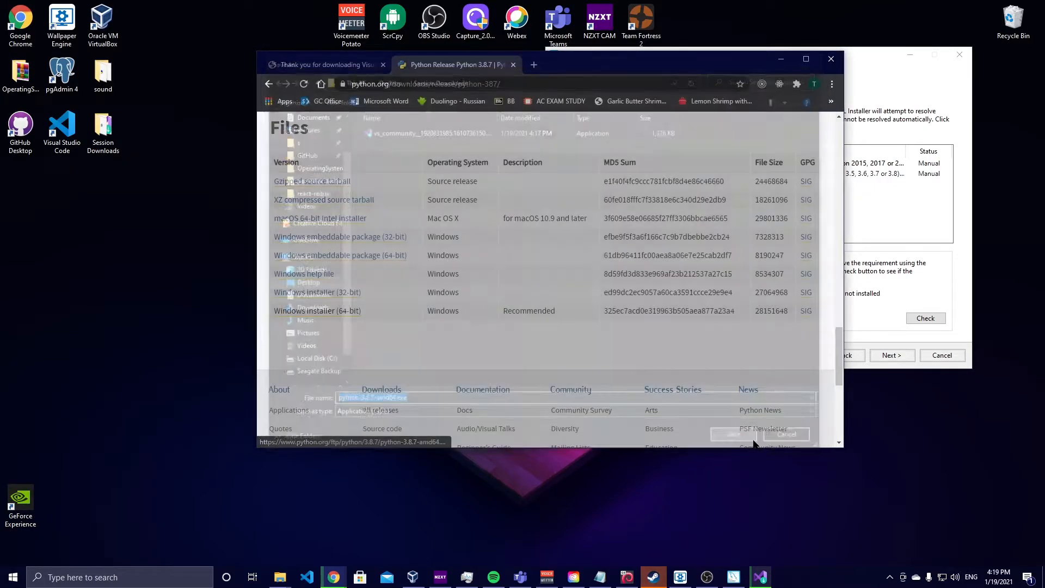
Install Python 3.8.7 (64-bit) with default settings and Python 3.8 added to PATH, and close the setup
{"action": "left_click", "coordinate": [445, 380]}
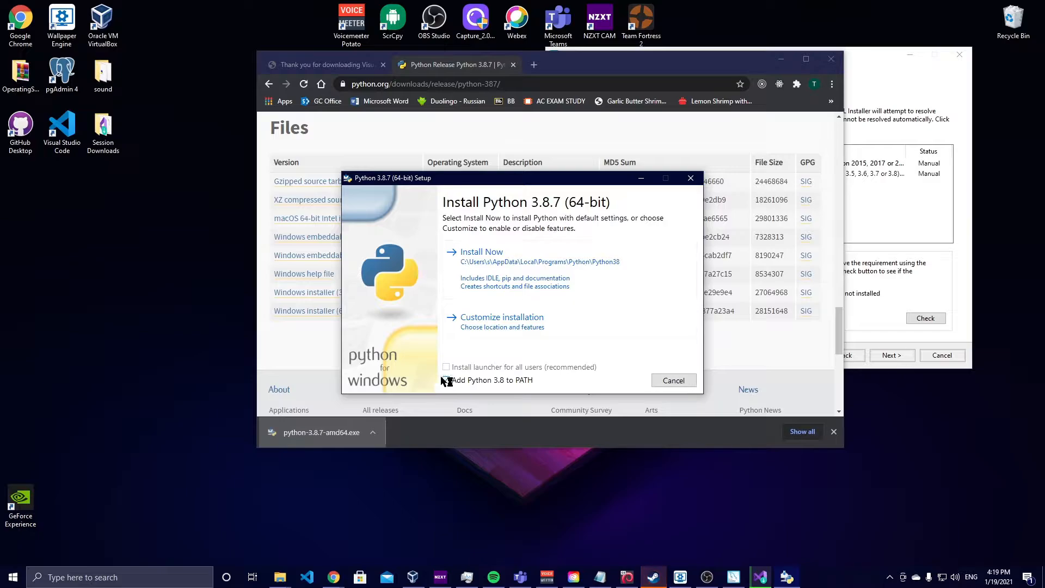
{"action": "left_click", "coordinate": [492, 268]}
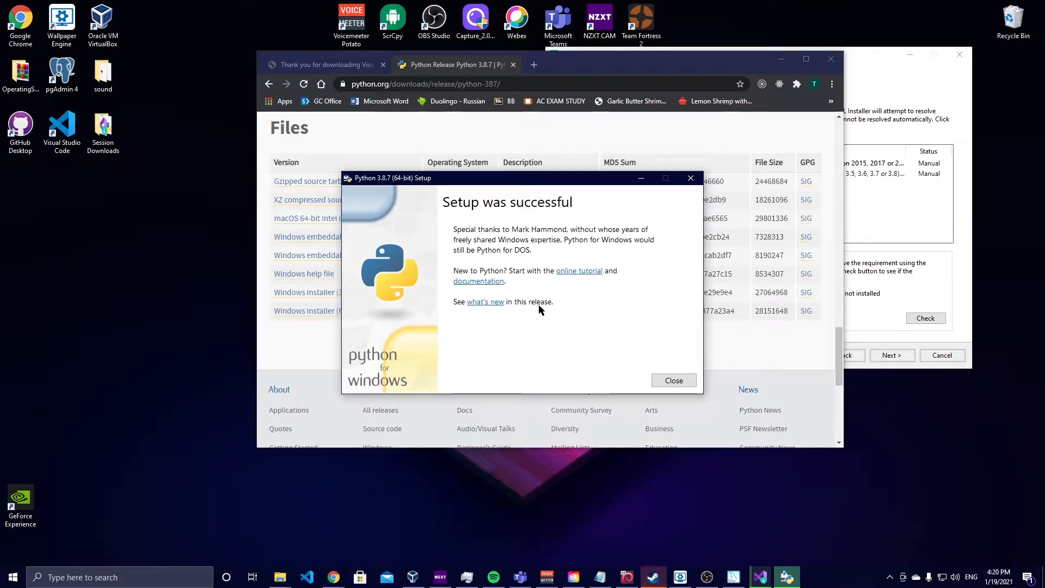
{"action": "left_click", "coordinate": [673, 380]}
Open a Command Prompt and run pip to test the Python installation
{"action": "key", "text": "super"}
{"action": "type", "text": "cmd"}
{"action": "key", "text": "Return"}
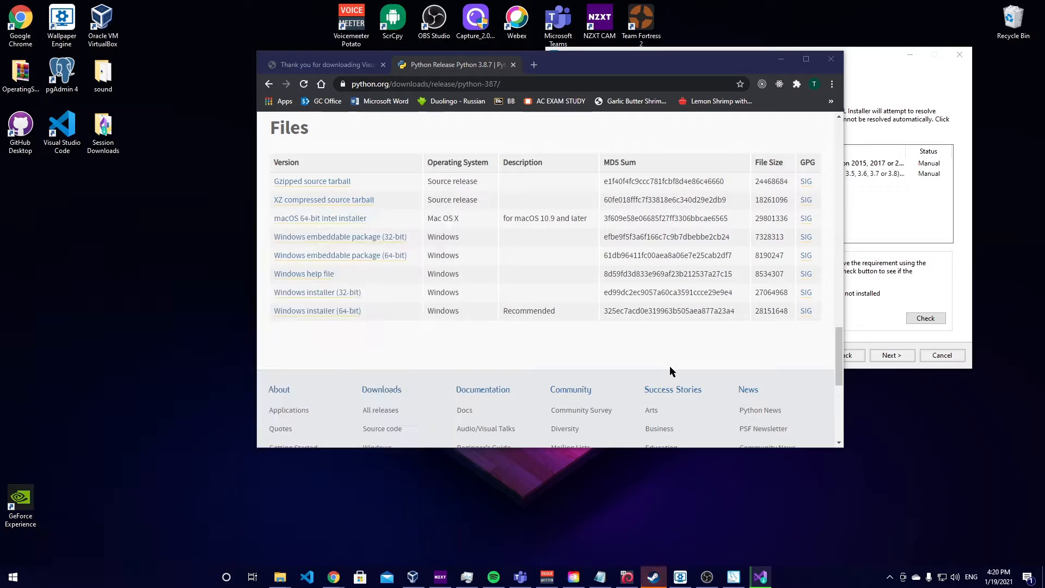
{"action": "type", "text": "pip"}
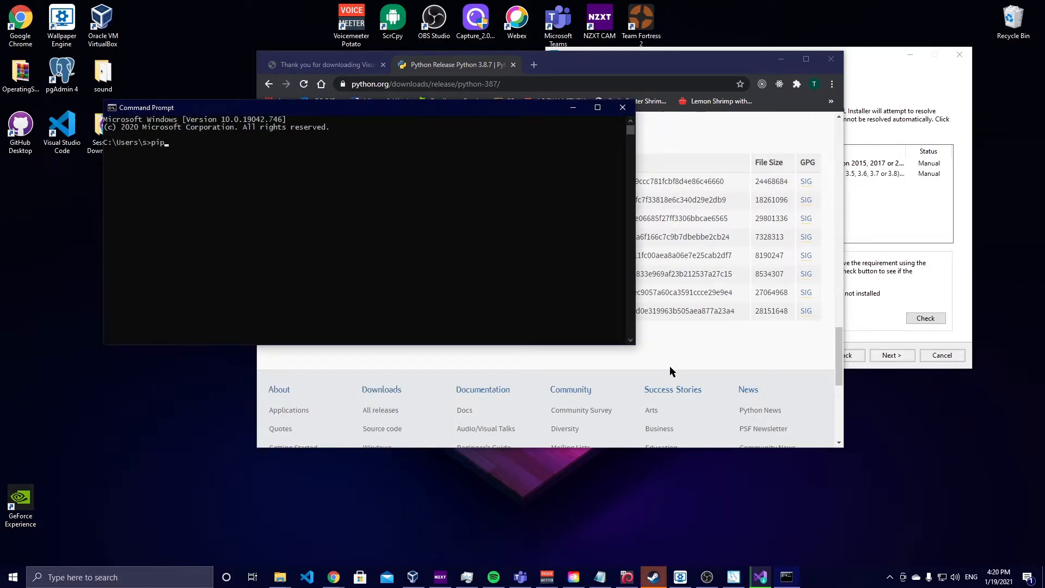
{"action": "key", "text": "Return"}
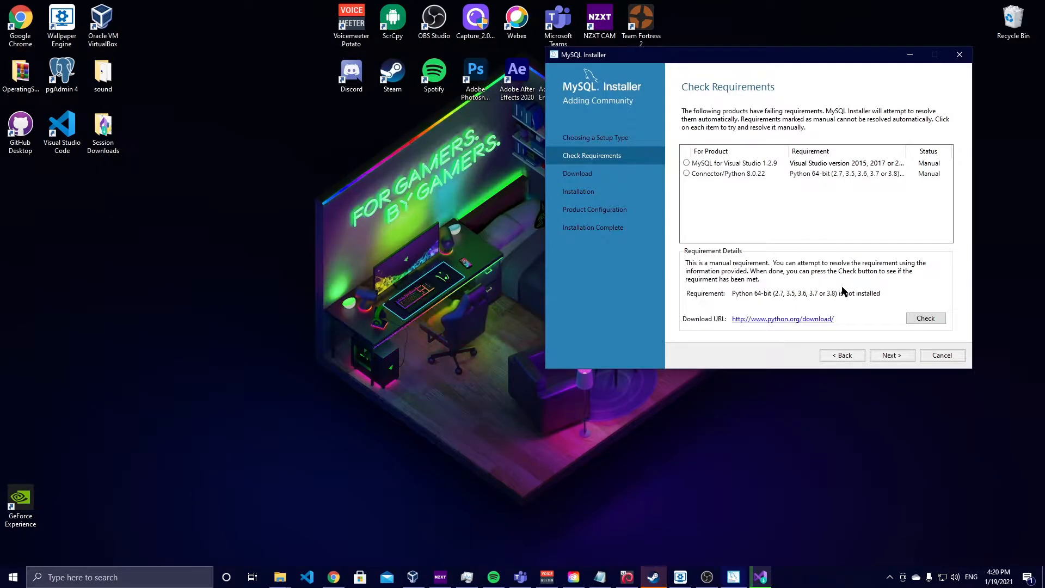
Recheck the Connector/Python 8.0.22 and MySQL for Visual Studio 1.2.9 requirements in MySQL Installer
{"action": "left_click", "coordinate": [936, 322]}
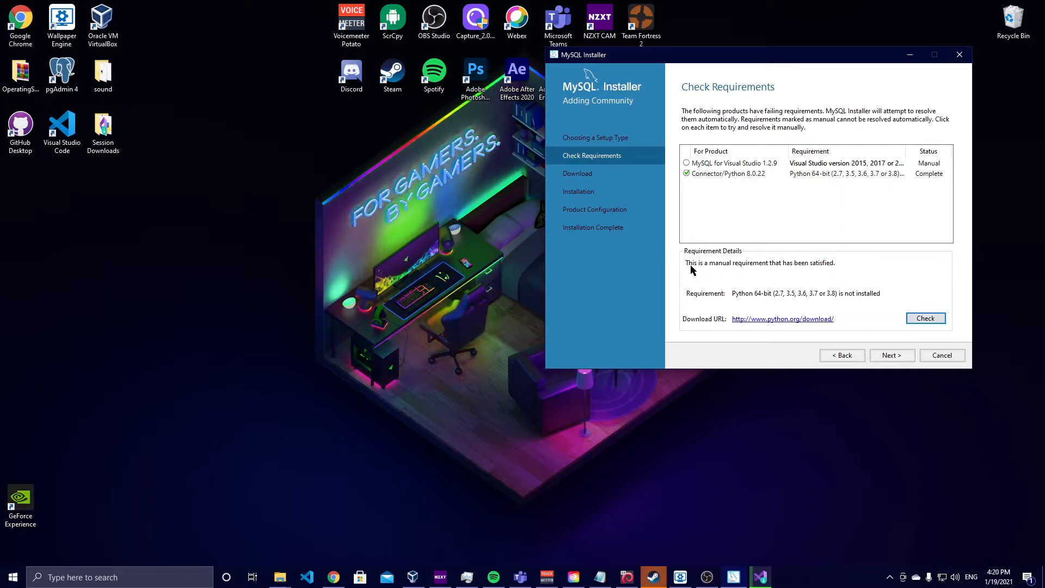
{"action": "left_click", "coordinate": [708, 163]}
{"action": "left_click", "coordinate": [910, 317]}
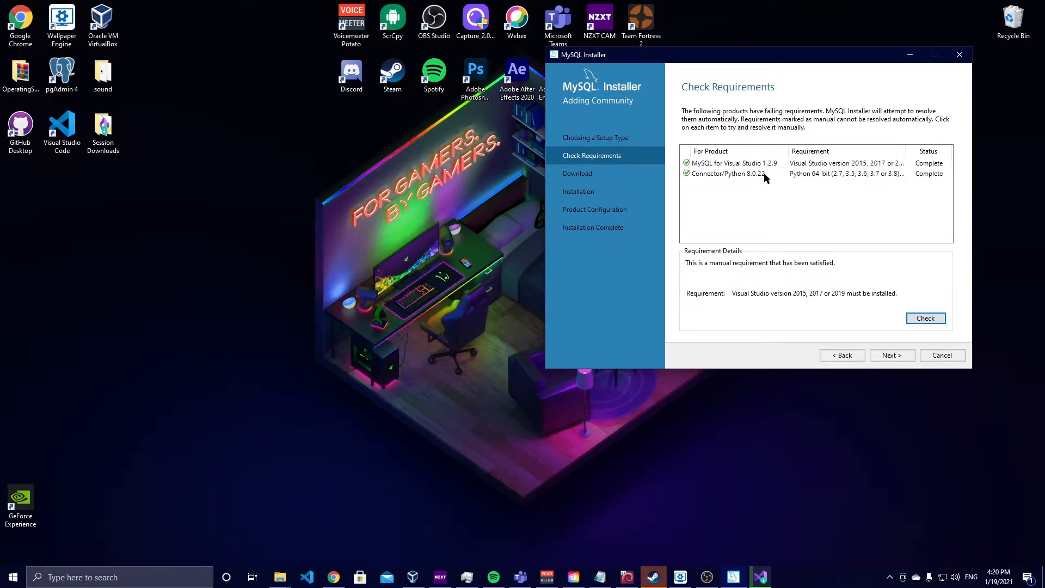
{"action": "left_click", "coordinate": [718, 163]}
{"action": "left_click", "coordinate": [813, 224]}
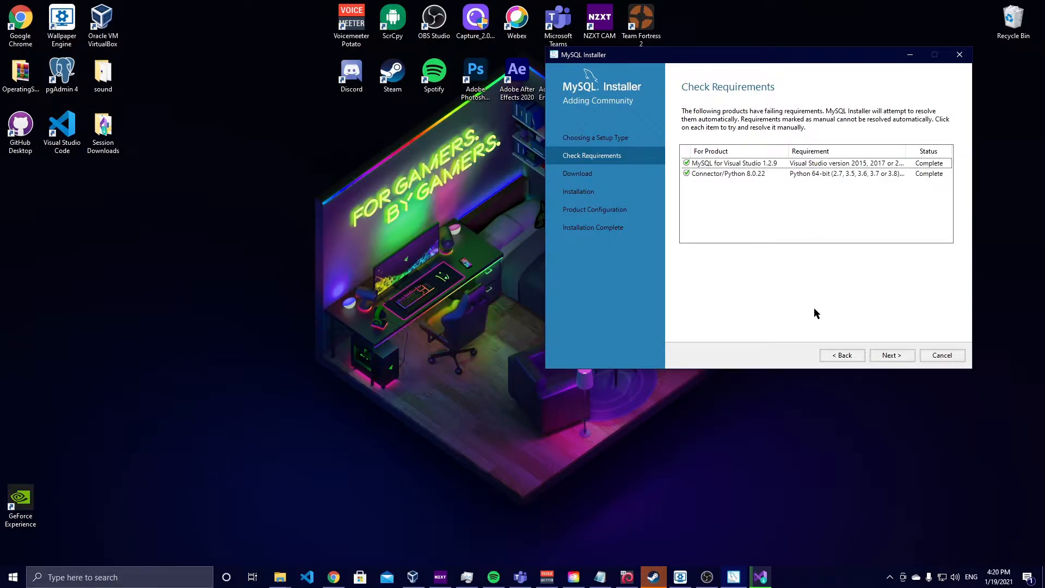
{"action": "left_click_drag", "start_coordinate": [755, 59], "coordinate": [517, 106]}
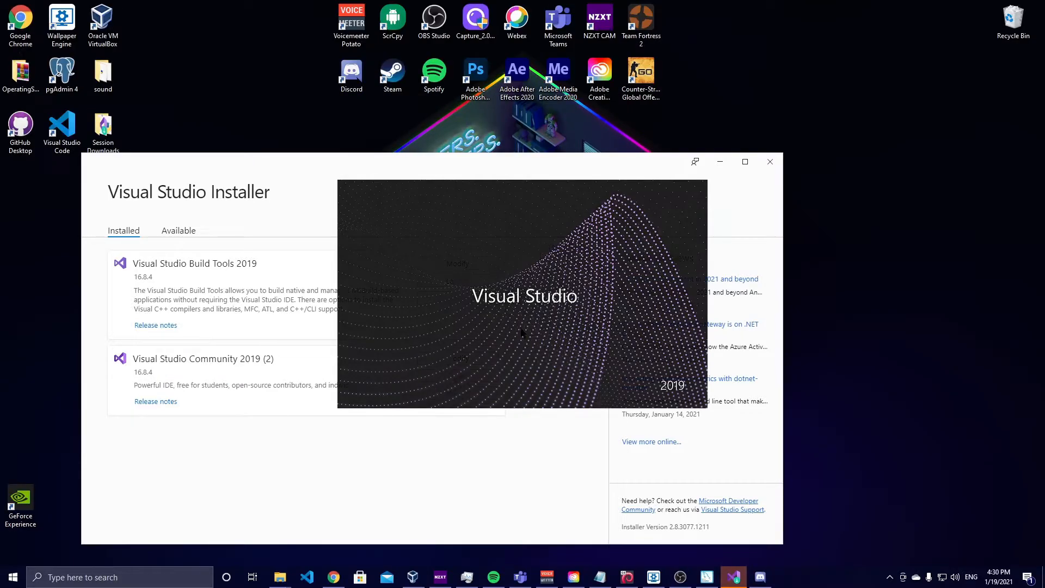
Uninstall Visual Studio Build Tools 2019, set the survey message not to show again, and close the opened survey page
{"action": "left_click", "coordinate": [464, 301]}
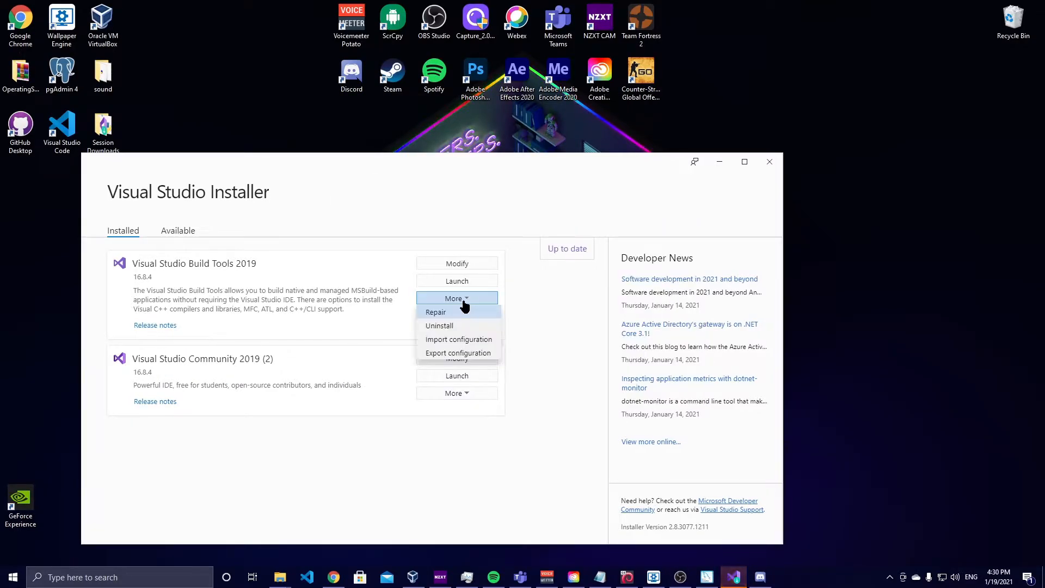
{"action": "left_click", "coordinate": [460, 325]}
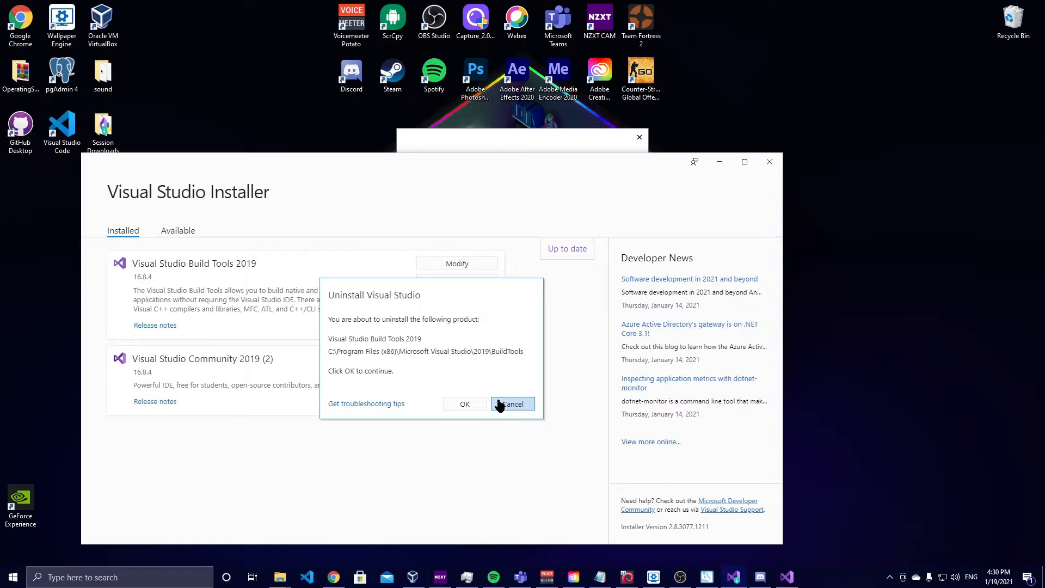
{"action": "left_click", "coordinate": [467, 405]}
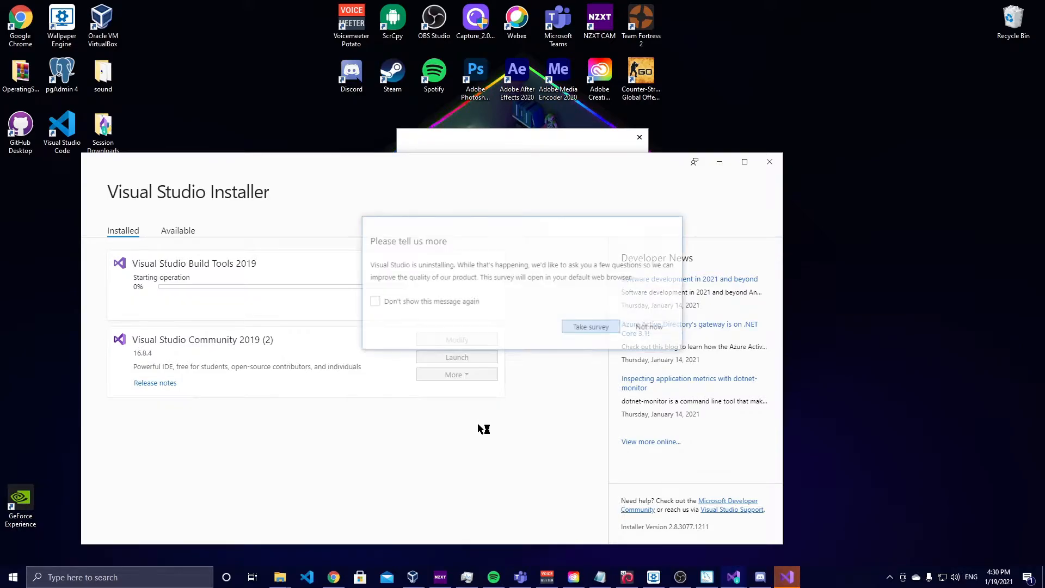
{"action": "left_click", "coordinate": [450, 305]}
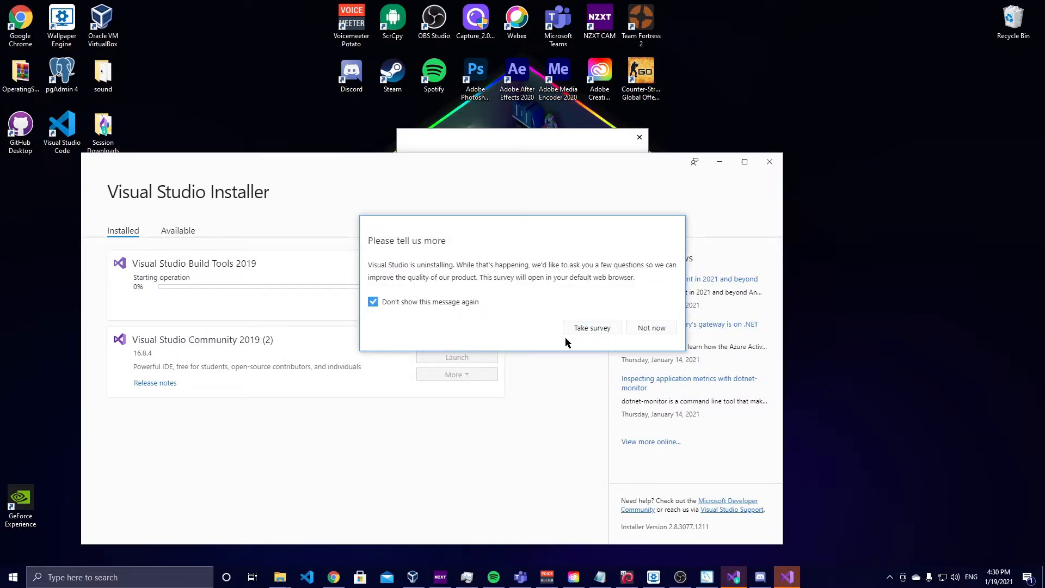
{"action": "left_click", "coordinate": [593, 332]}
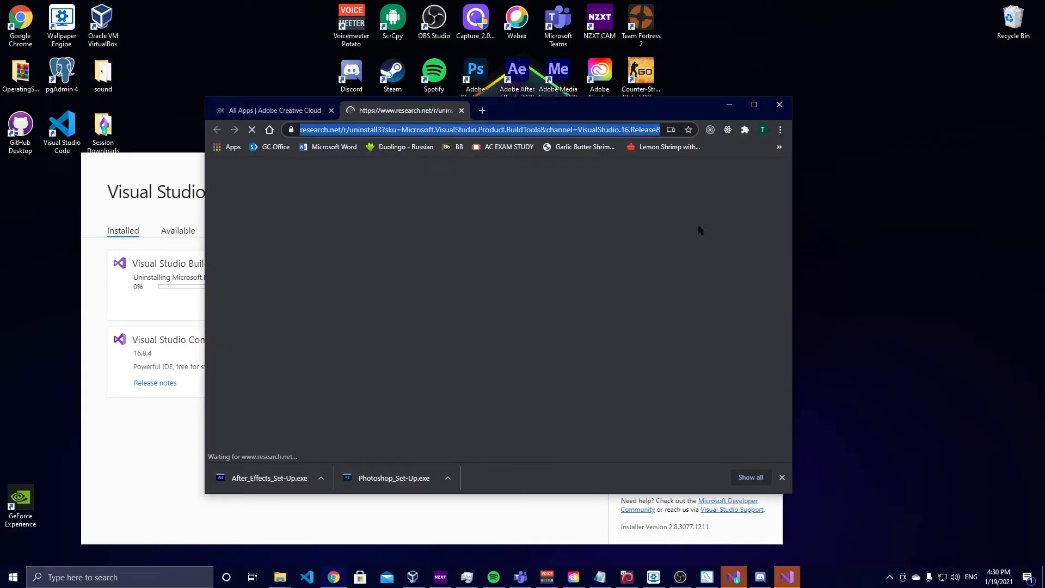
{"action": "left_click", "coordinate": [461, 128]}
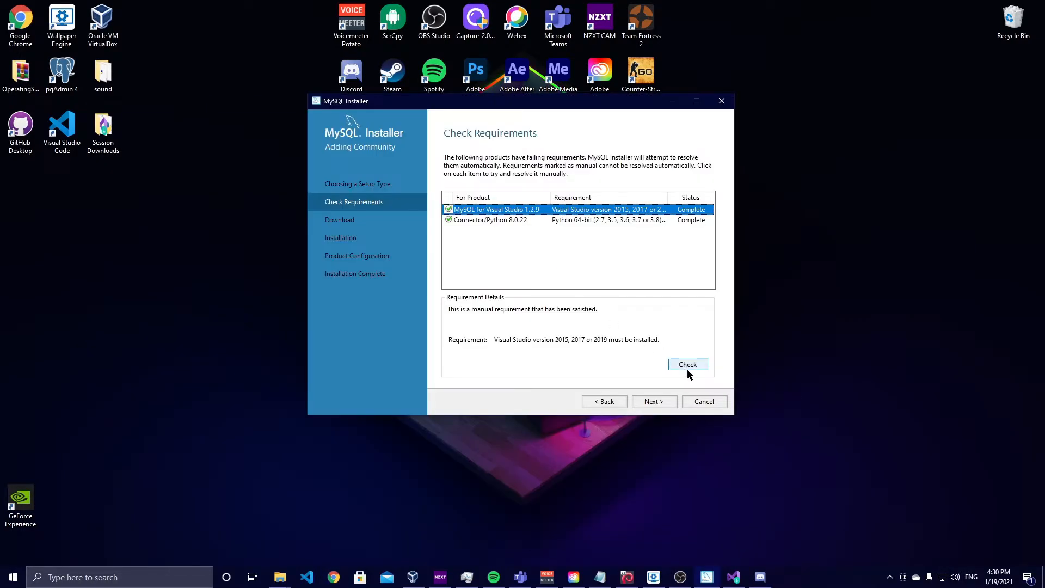
Recheck the MySQL for Visual Studio requirement and continue past the requirements page to the product downloads
{"action": "left_click", "coordinate": [687, 364]}
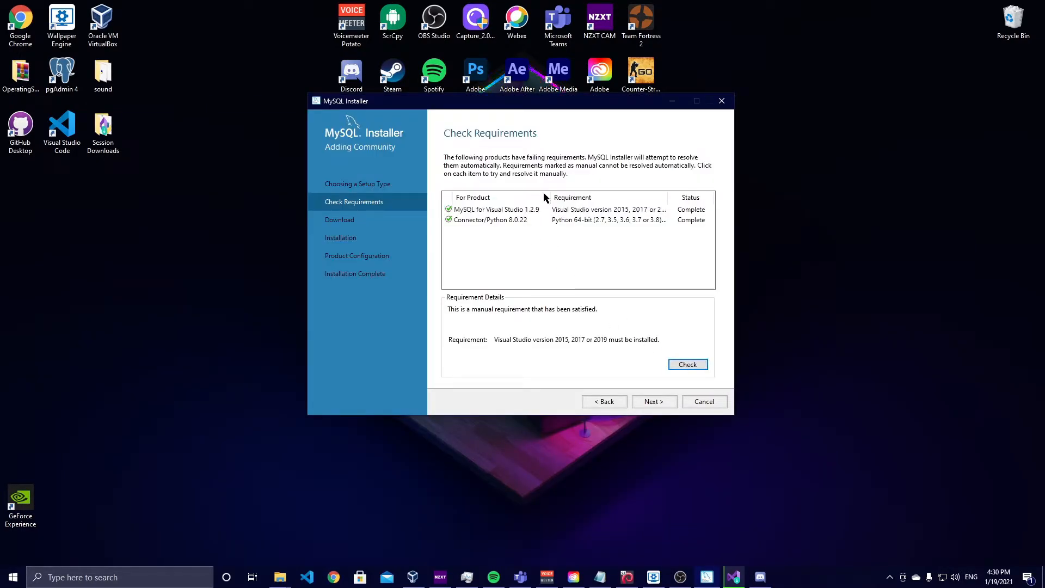
{"action": "left_click", "coordinate": [654, 401]}
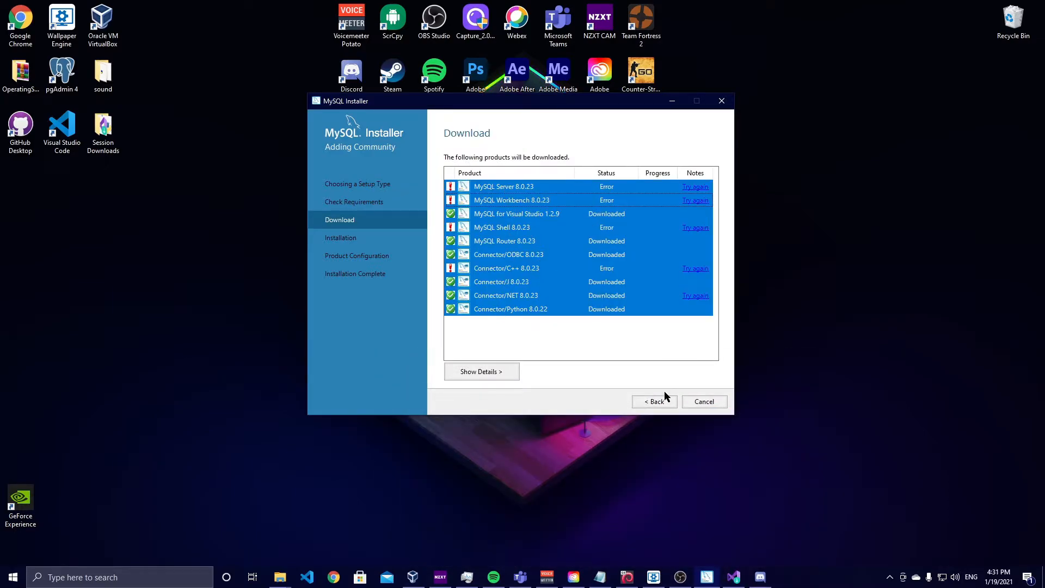
Restart the downloads from the Developer Default setup type page, and retry MySQL Workbench 8.0.23 and MySQL Shell 8.0.23
{"action": "left_click", "coordinate": [662, 401]}
{"action": "left_click", "coordinate": [655, 401]}
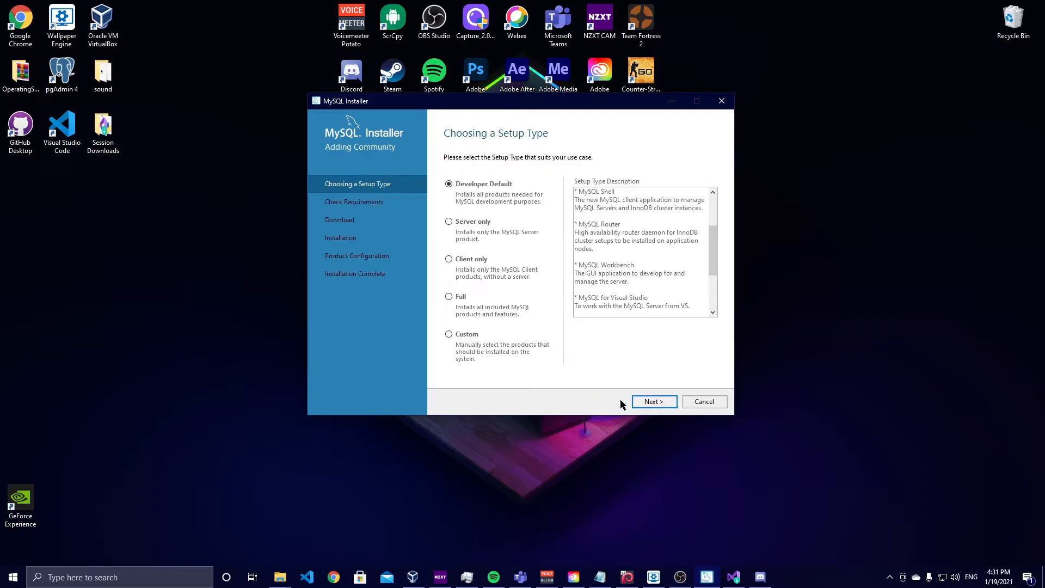
{"action": "left_click", "coordinate": [651, 401]}
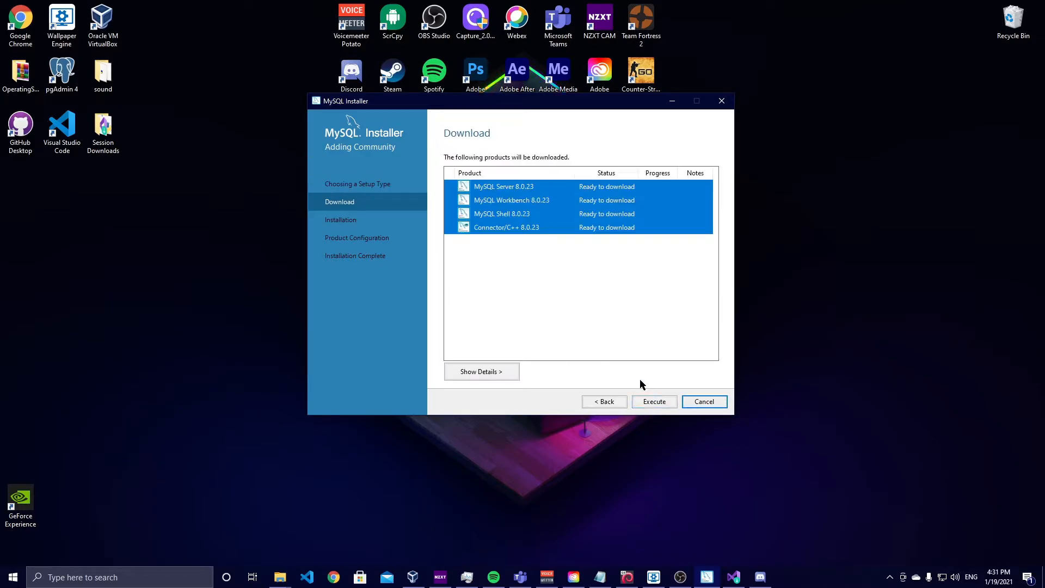
{"action": "left_click", "coordinate": [654, 402]}
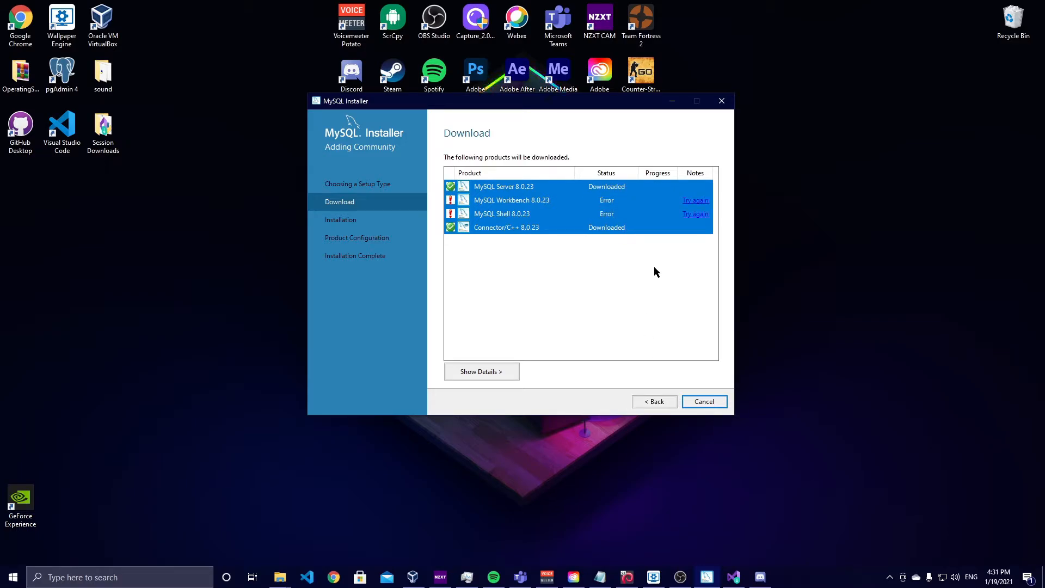
{"action": "left_click", "coordinate": [694, 201]}
{"action": "left_click", "coordinate": [690, 216]}
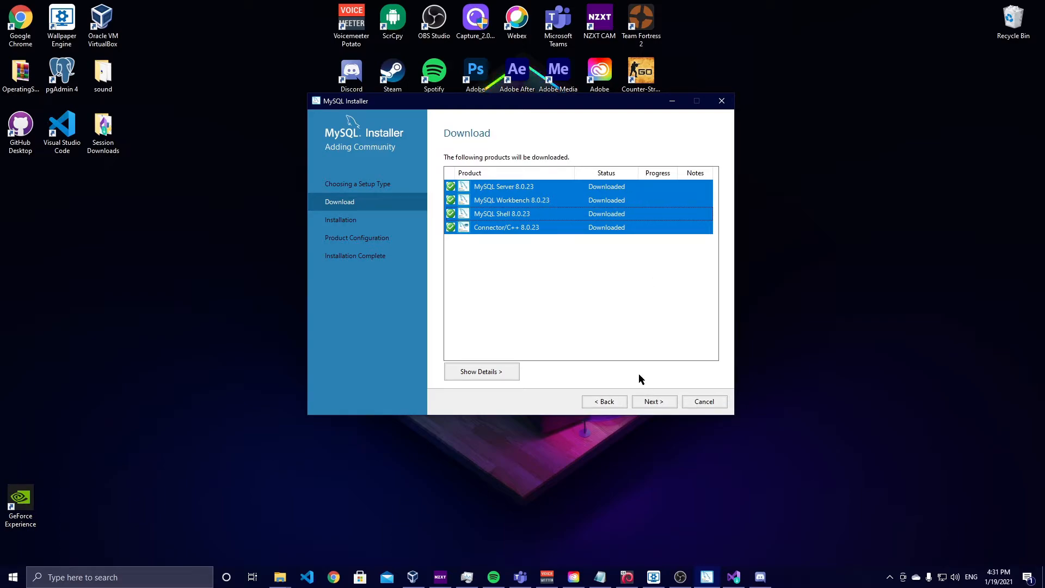
Go back to the Developer Default setup type, install all the listed MySQL products, and continue to Product Configuration
{"action": "left_click", "coordinate": [601, 400]}
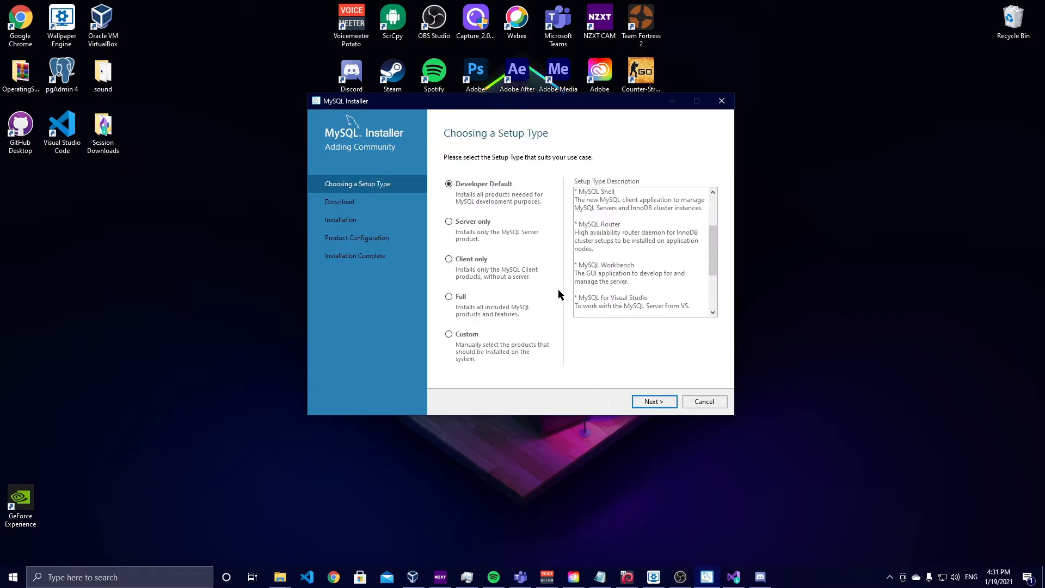
{"action": "left_click", "coordinate": [654, 401]}
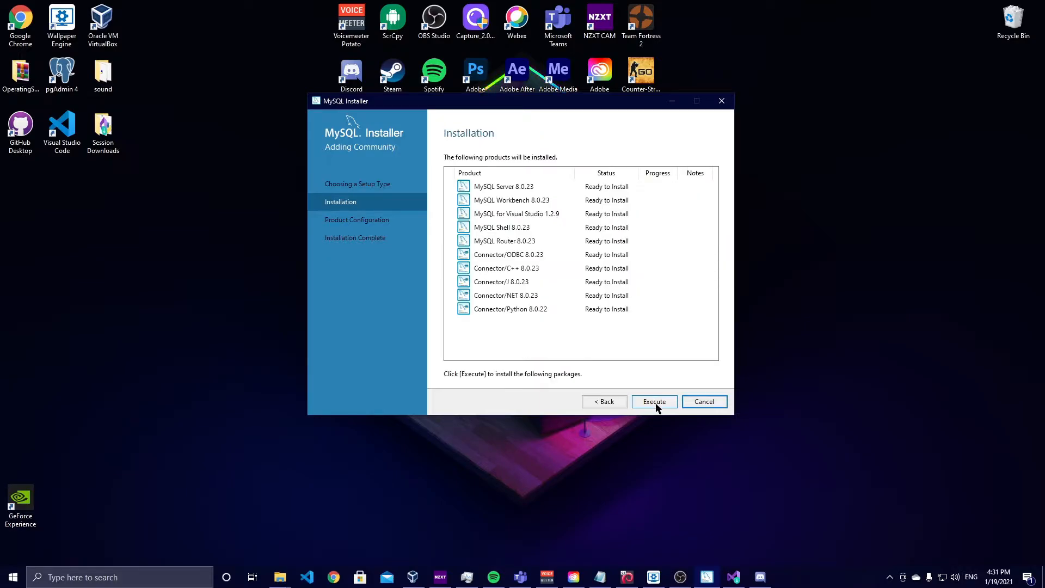
{"action": "left_click", "coordinate": [656, 404]}
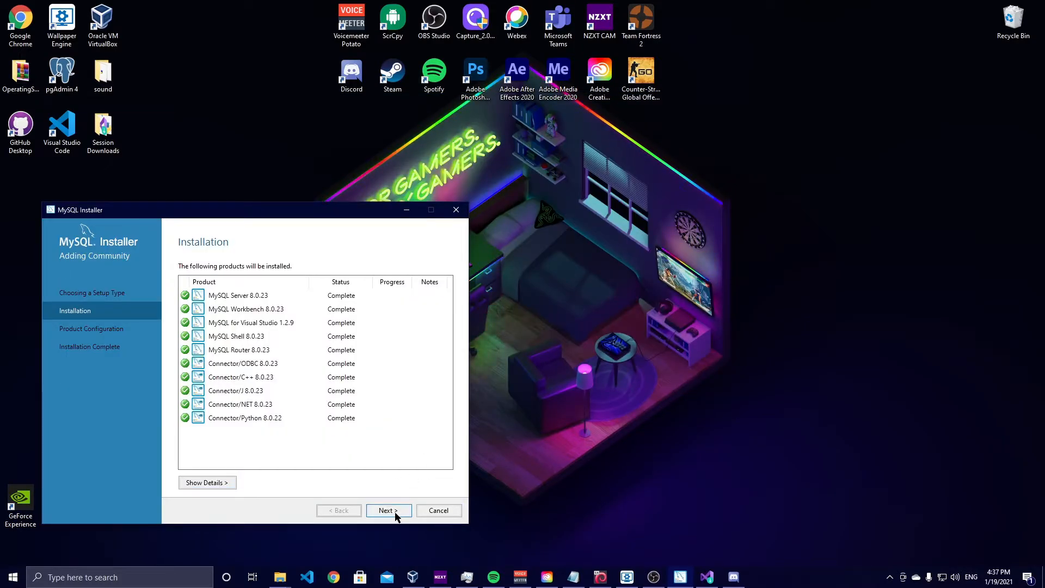
{"action": "left_click", "coordinate": [393, 512]}
{"action": "left_click_drag", "start_coordinate": [324, 209], "coordinate": [411, 173]}
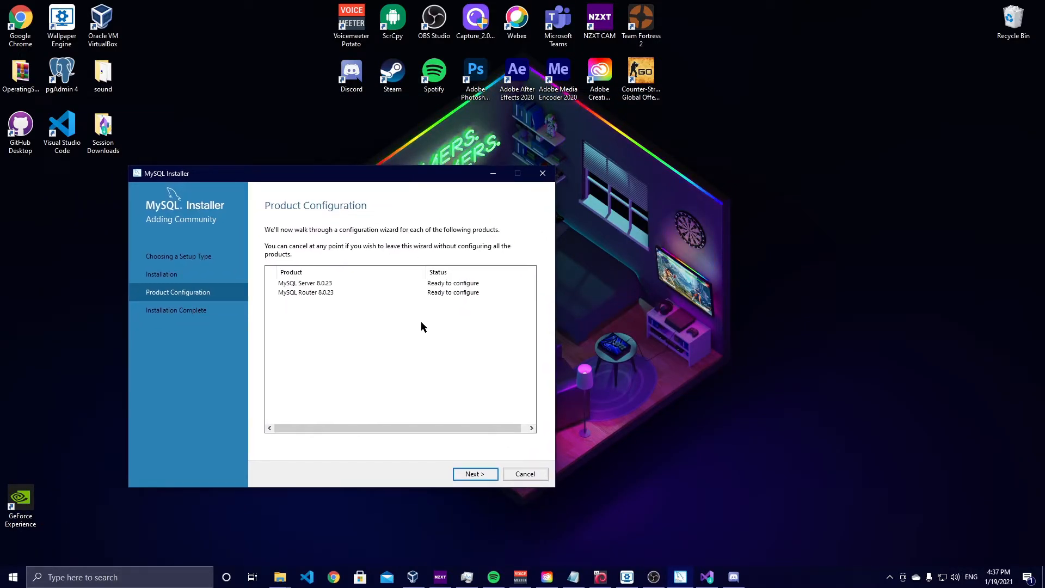
Configure MySQL Server as a Development Computer with TCP/IP port 5555, and continue to the authentication method
{"action": "left_click", "coordinate": [475, 474]}
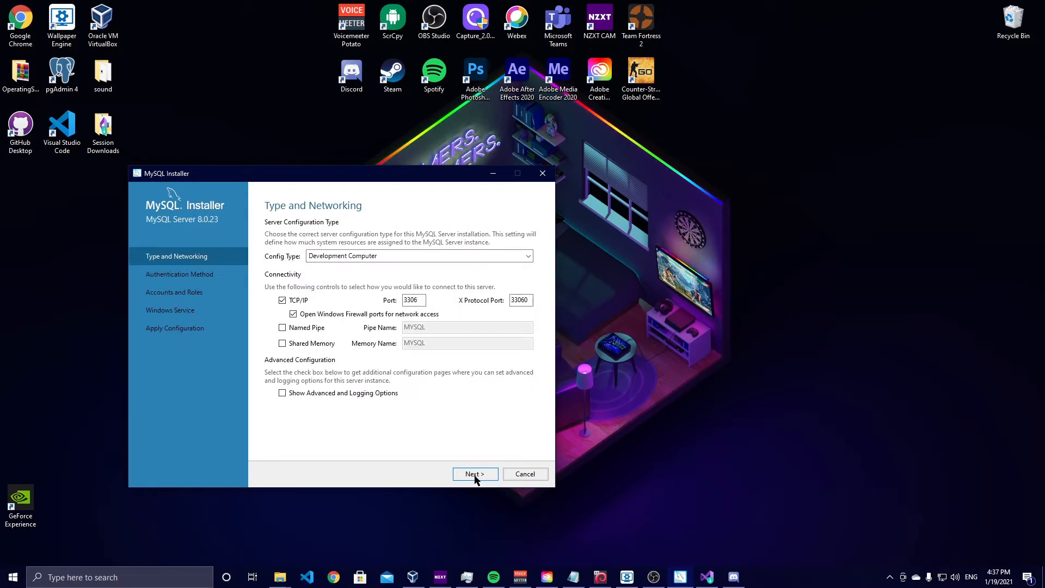
{"action": "left_click", "coordinate": [364, 263]}
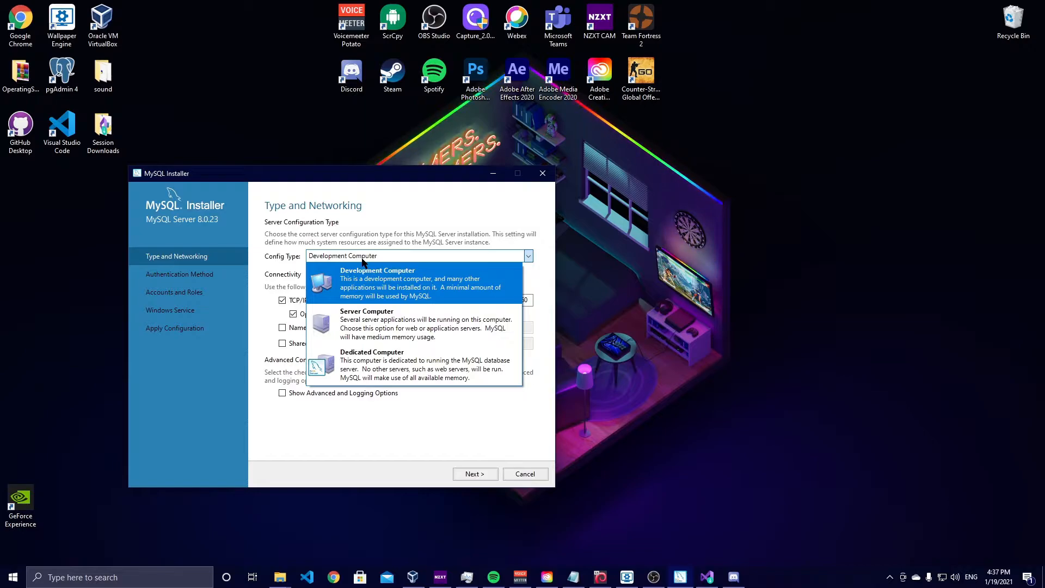
{"action": "left_click", "coordinate": [403, 299]}
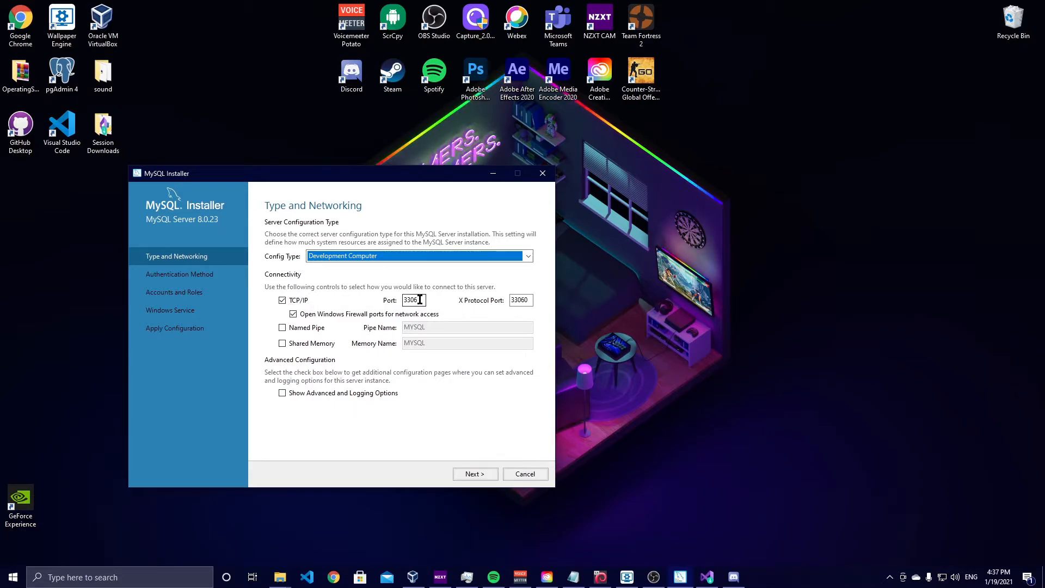
{"action": "left_click_drag", "start_coordinate": [422, 301], "coordinate": [383, 299]}
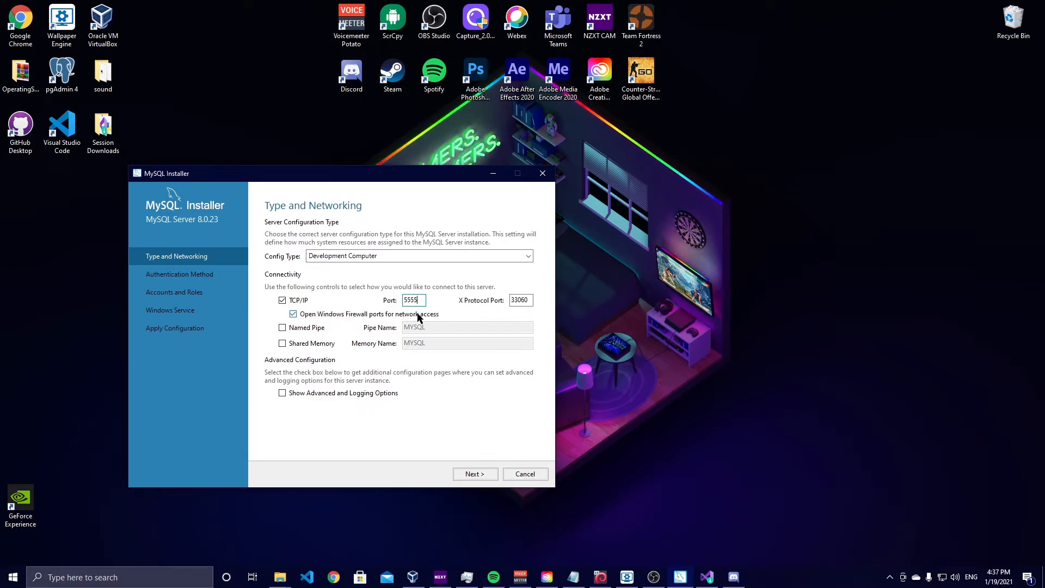
{"action": "left_click", "coordinate": [479, 474]}
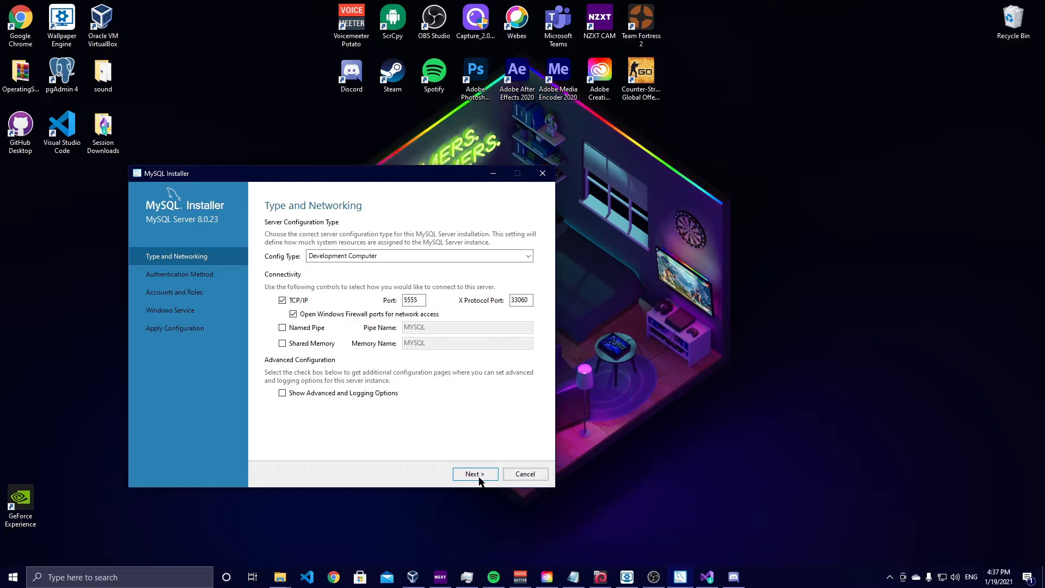
{"action": "left_click", "coordinate": [475, 474]}
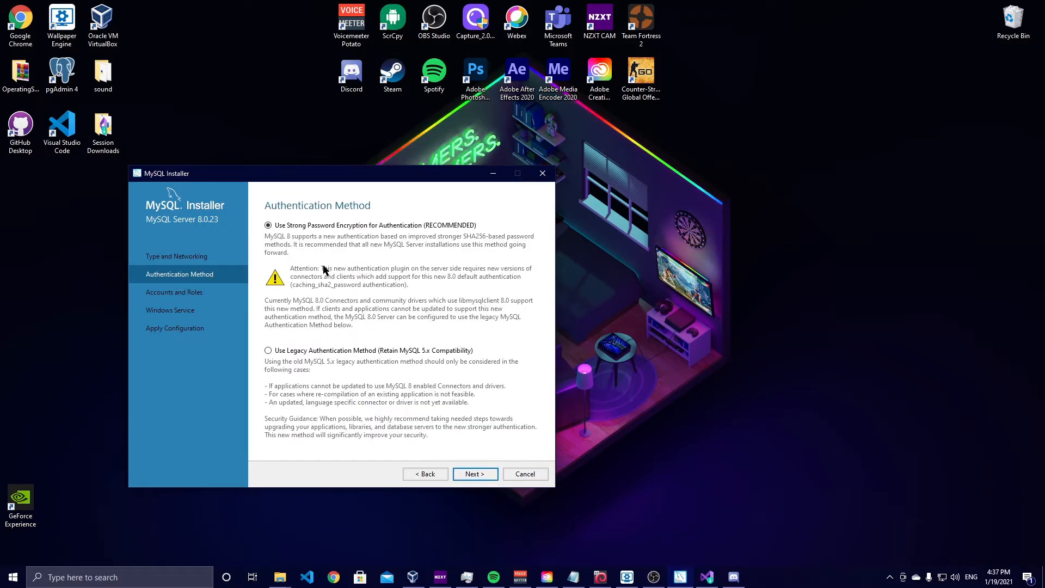
Accept strong password encryption for authentication, and enter and repeat the MySQL root password
{"action": "left_click", "coordinate": [472, 475]}
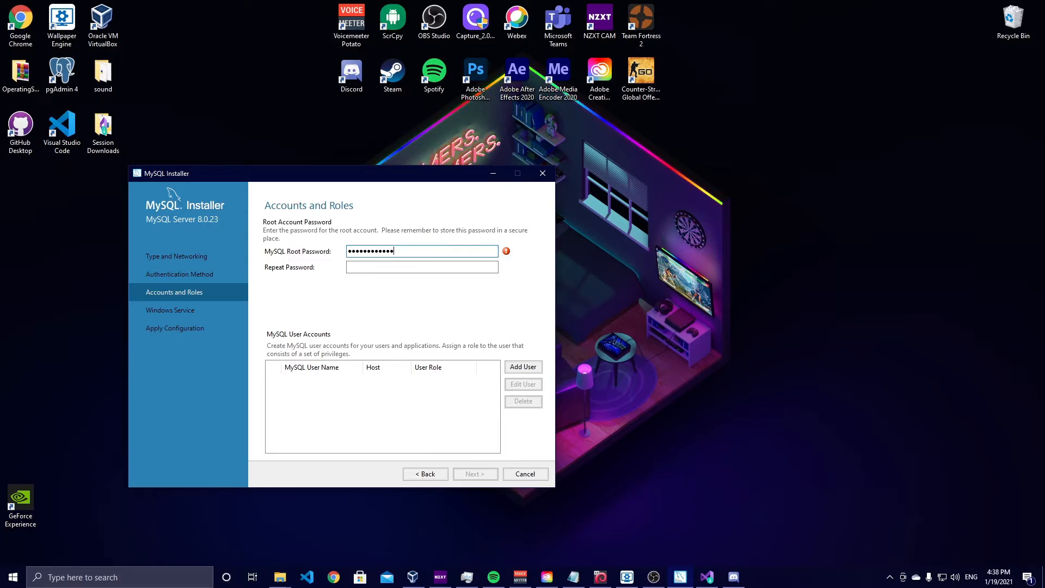
{"action": "type", "text": "••"}
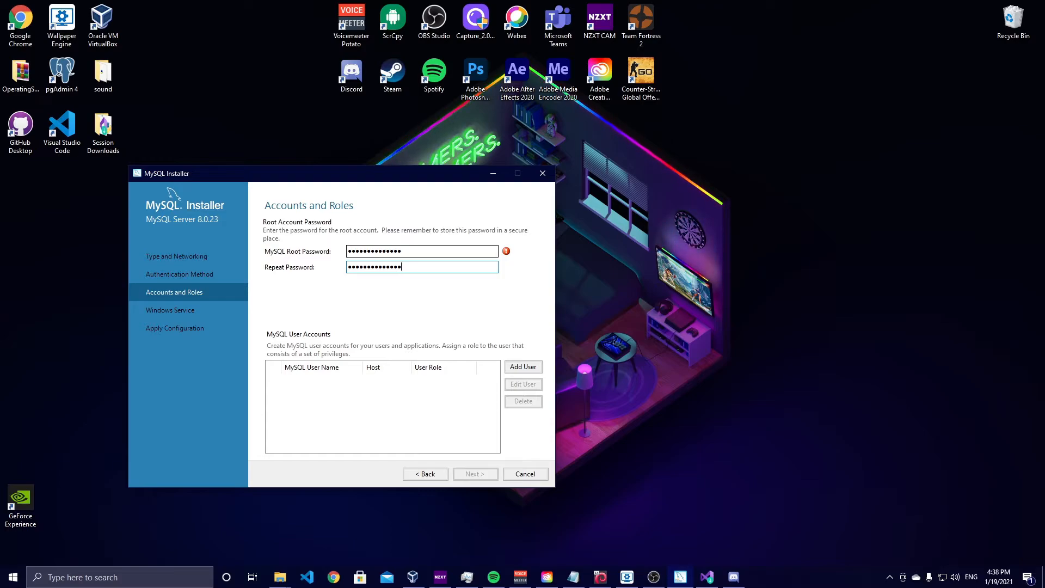
Add the MySQL user s with host localhost and the DB Admin role, entering and confirming the account password
{"action": "left_click", "coordinate": [534, 369]}
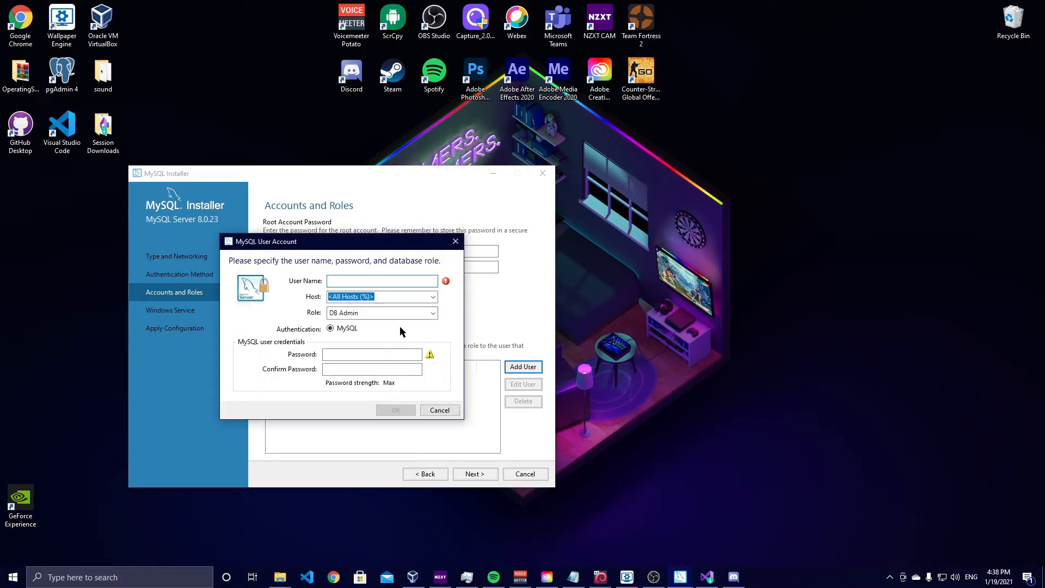
{"action": "type", "text": "s"}
{"action": "left_click", "coordinate": [433, 297]}
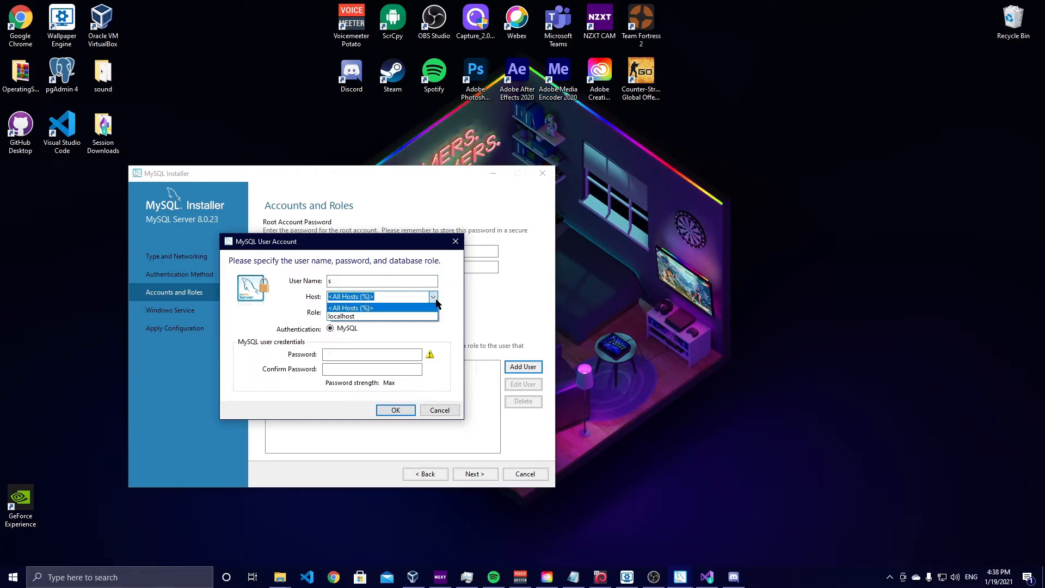
{"action": "left_click", "coordinate": [381, 316]}
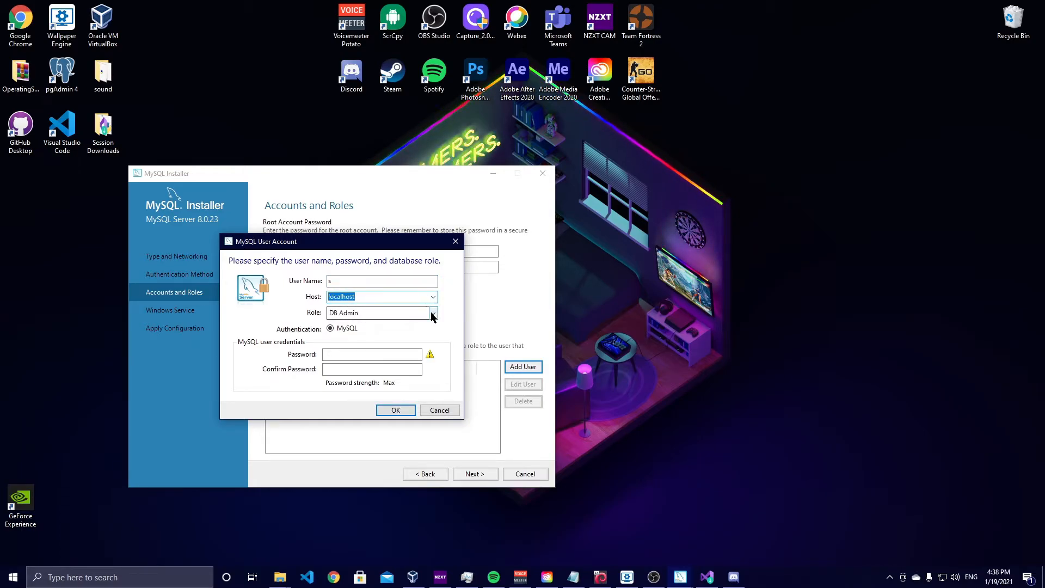
{"action": "left_click", "coordinate": [433, 313]}
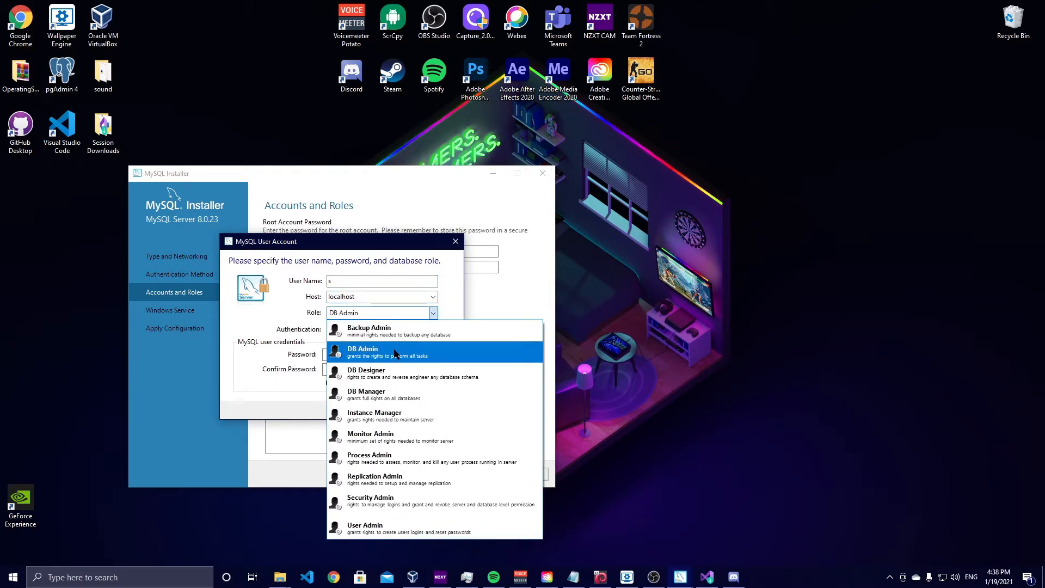
{"action": "left_click", "coordinate": [396, 354]}
{"action": "left_click", "coordinate": [334, 354]}
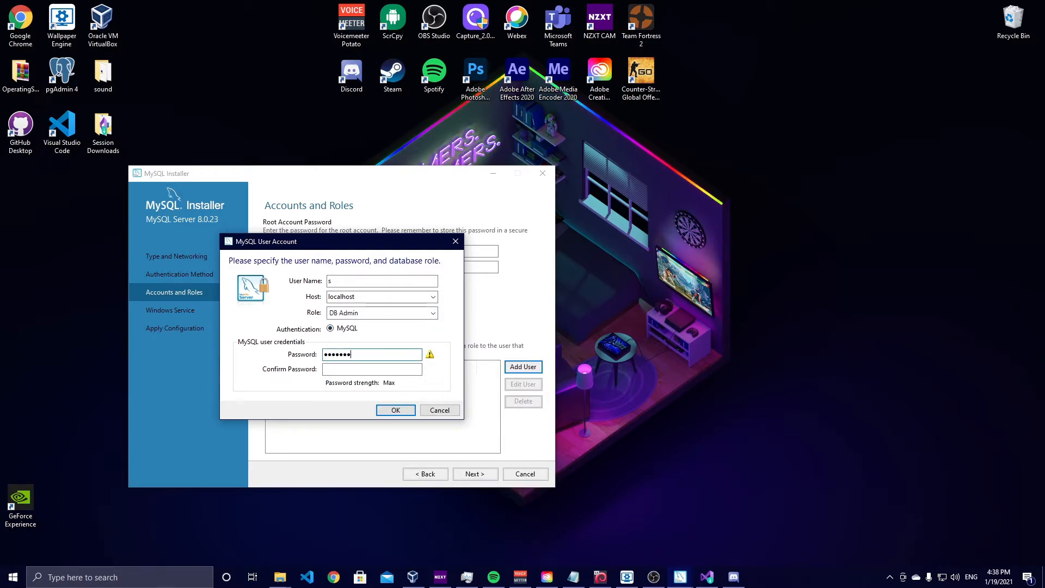
{"action": "key", "text": "Tab"}
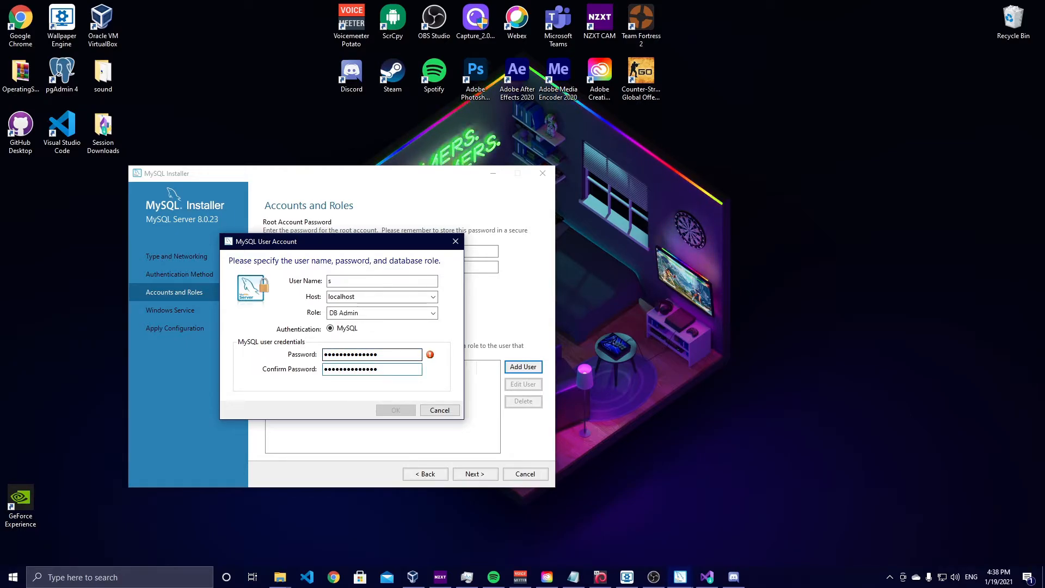
{"action": "left_click", "coordinate": [403, 410]}
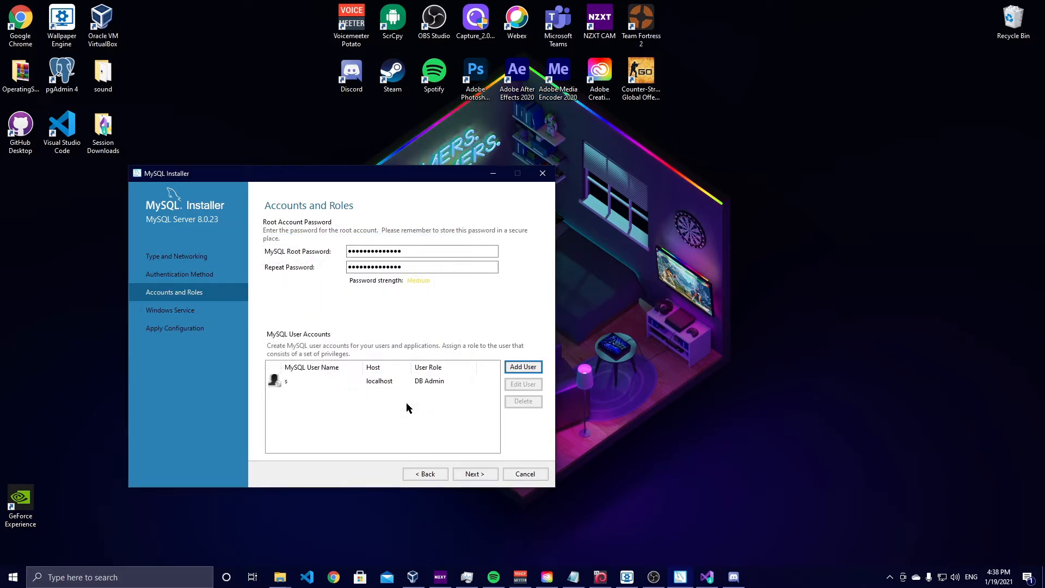
Add a second MySQL user t with host localhost and the Backup Admin role, entering and confirming the account password
{"action": "left_click", "coordinate": [526, 367]}
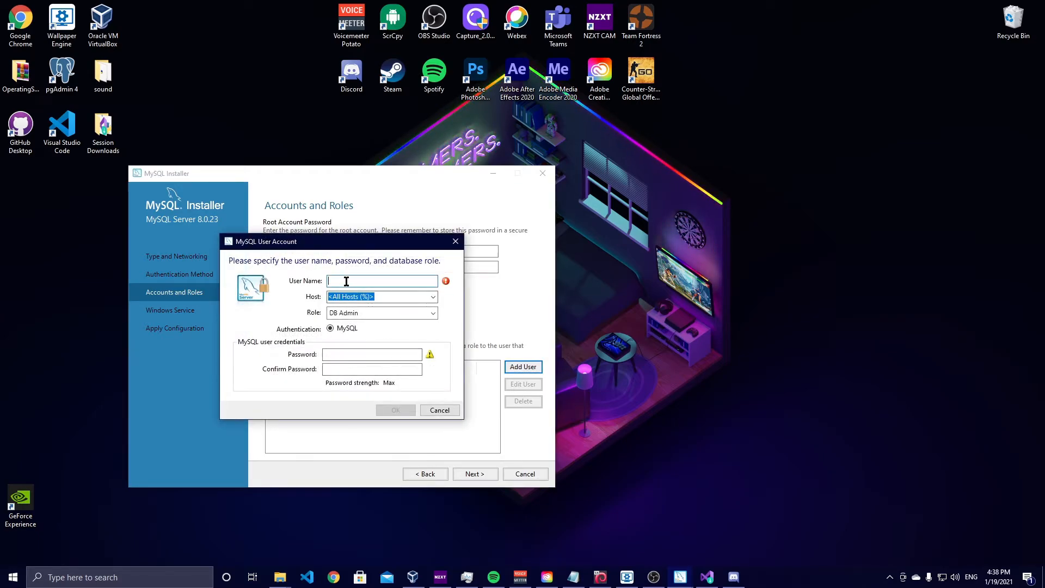
{"action": "type", "text": "t"}
{"action": "left_click", "coordinate": [433, 297]}
{"action": "left_click", "coordinate": [419, 316]}
{"action": "left_click", "coordinate": [434, 312]}
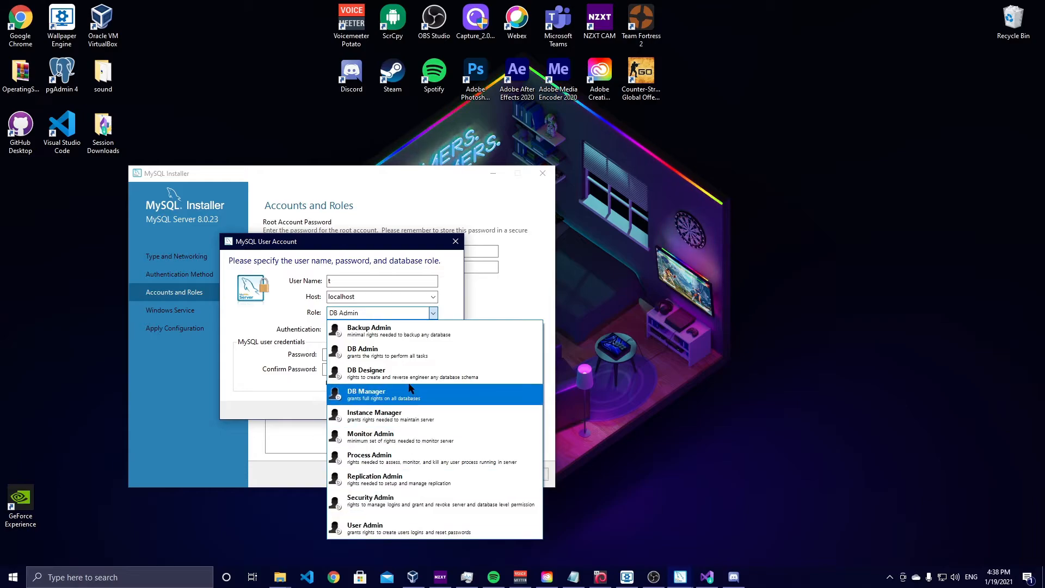
{"action": "left_click", "coordinate": [424, 332]}
{"action": "left_click", "coordinate": [391, 354]}
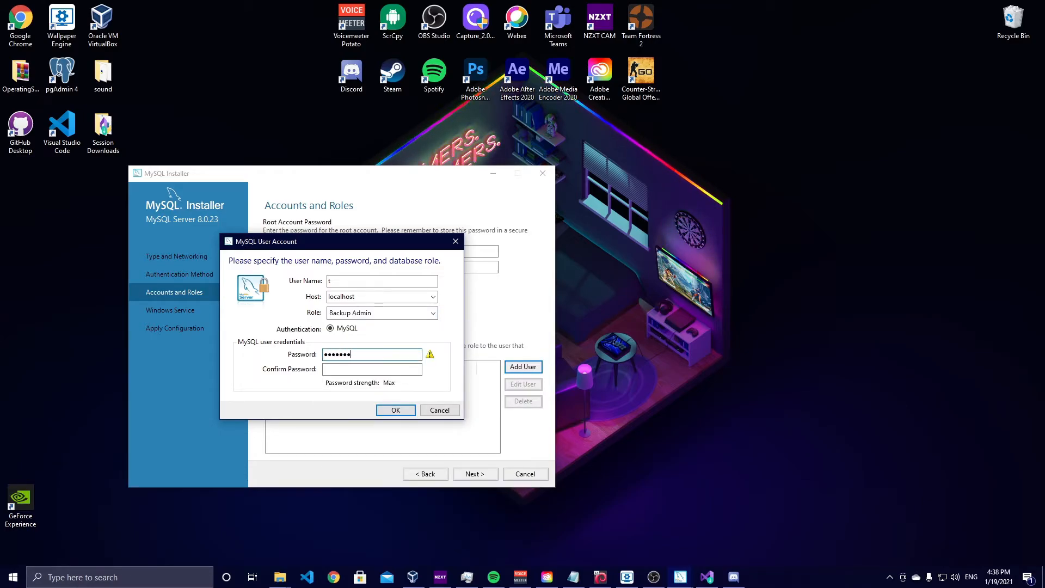
{"action": "type", "text": "••"}
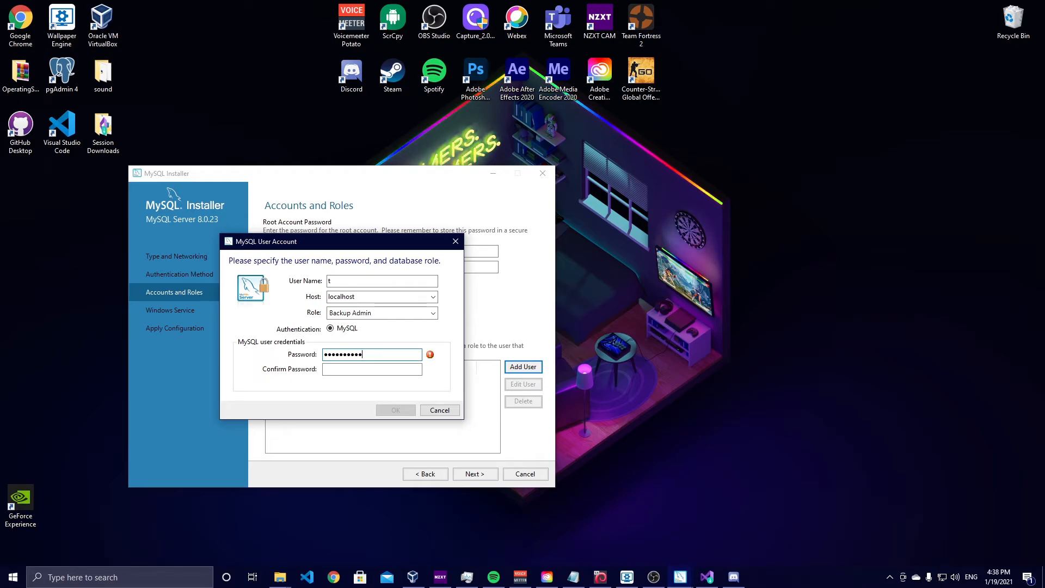
{"action": "key", "text": "Tab"}
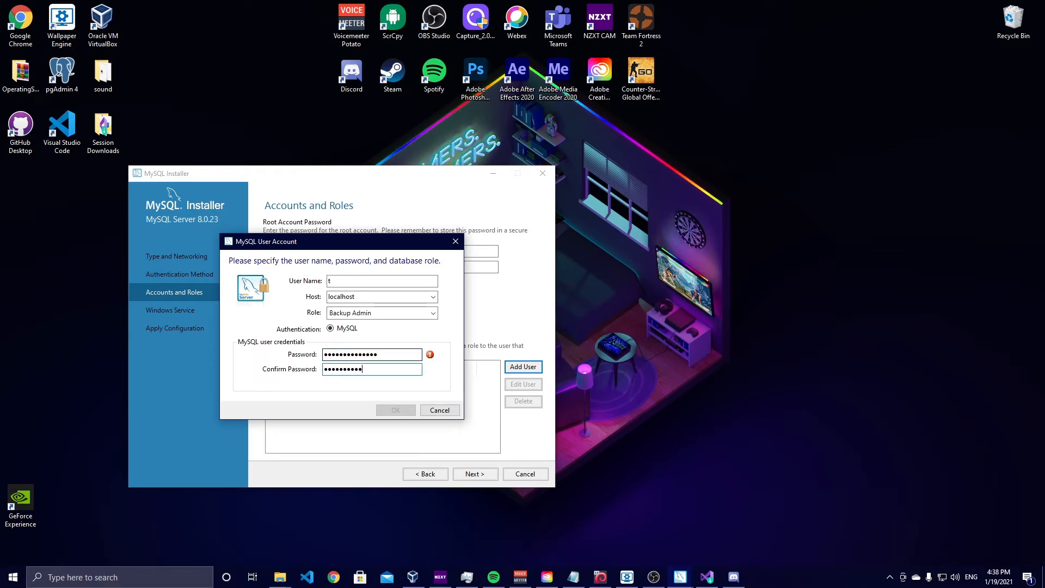
{"action": "type", "text": "••••"}
{"action": "left_click", "coordinate": [405, 410]}
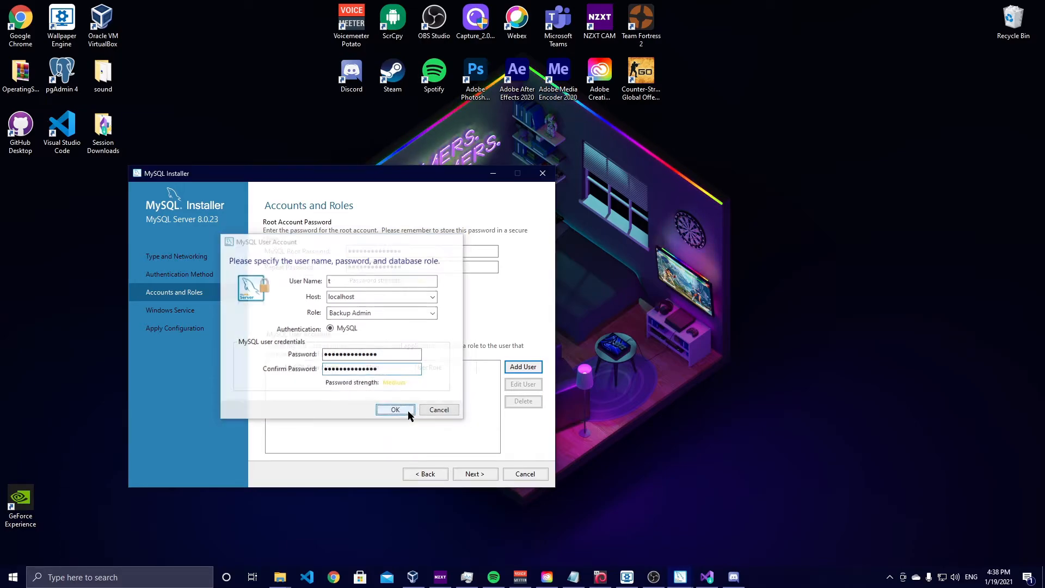
Configure MySQL Server as the Windows service MySQL80 running under the Standard System Account
{"action": "left_click", "coordinate": [476, 475]}
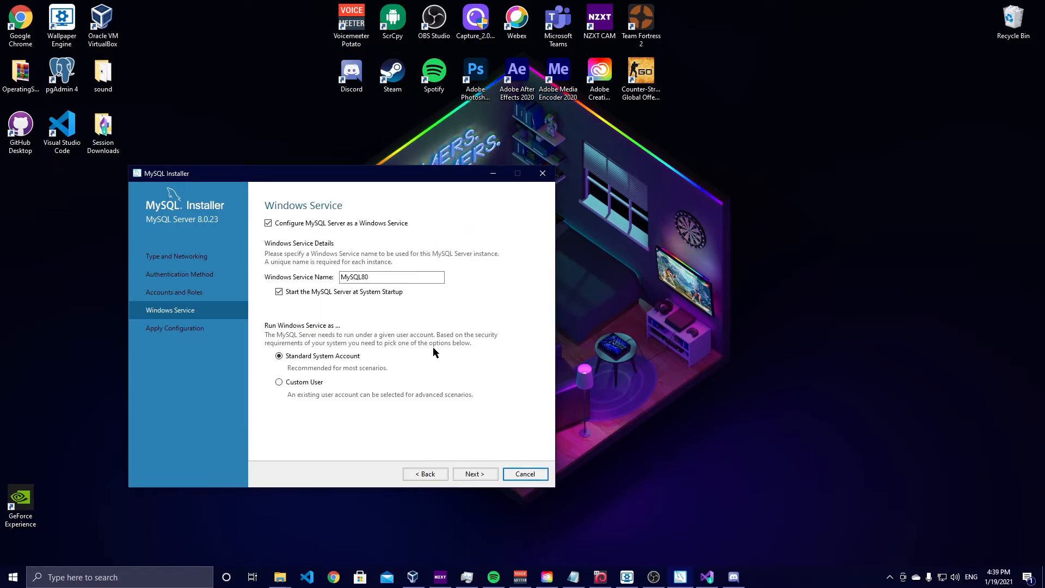
{"action": "left_click", "coordinate": [380, 295]}
{"action": "left_click", "coordinate": [481, 474]}
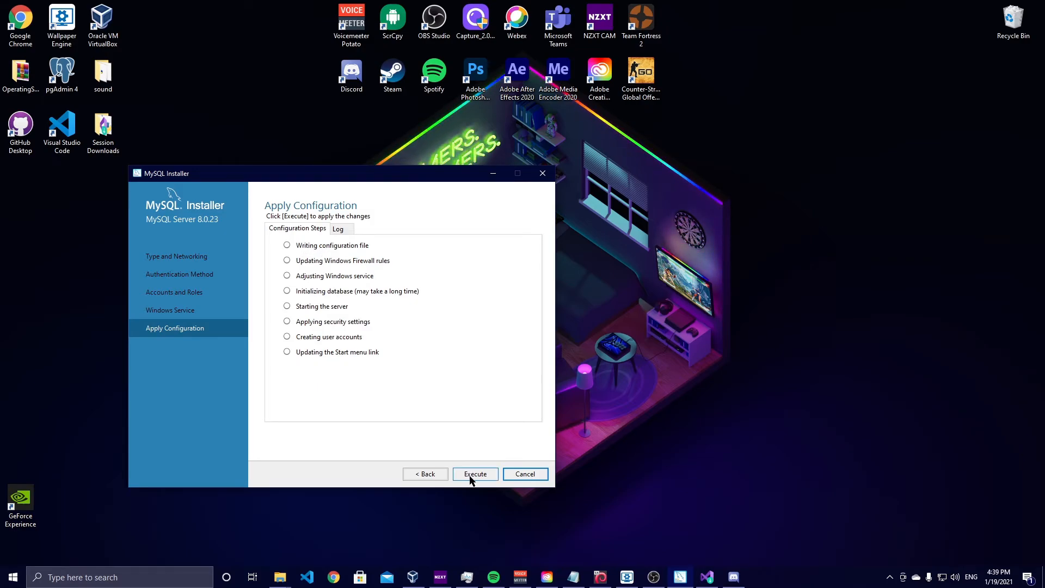
Apply the MySQL Server 8.0.23 configuration while viewing its log, and finish the server setup
{"action": "left_click", "coordinate": [336, 229]}
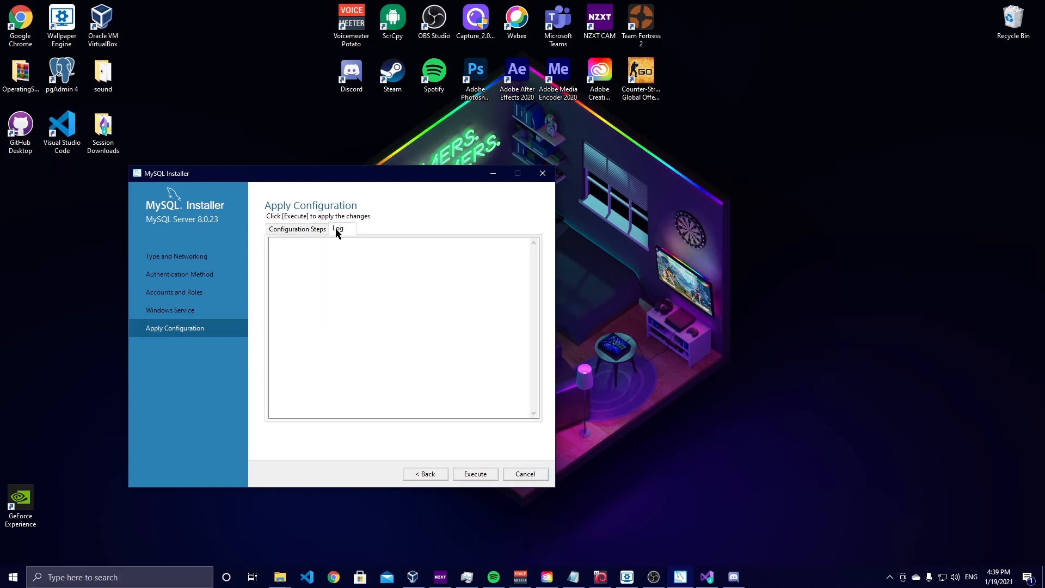
{"action": "left_click", "coordinate": [316, 230]}
{"action": "left_click", "coordinate": [339, 229]}
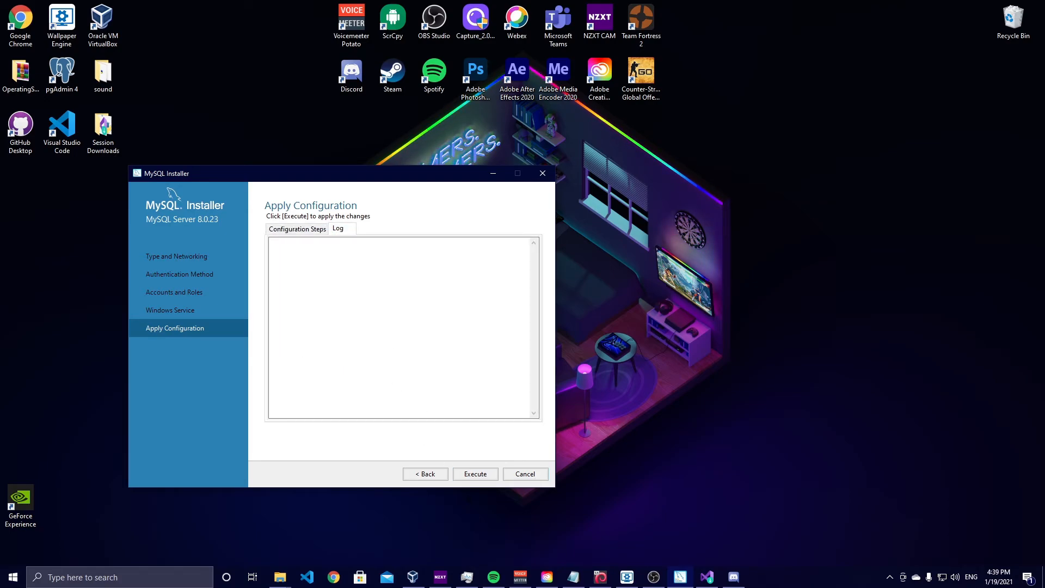
{"action": "left_click", "coordinate": [472, 474]}
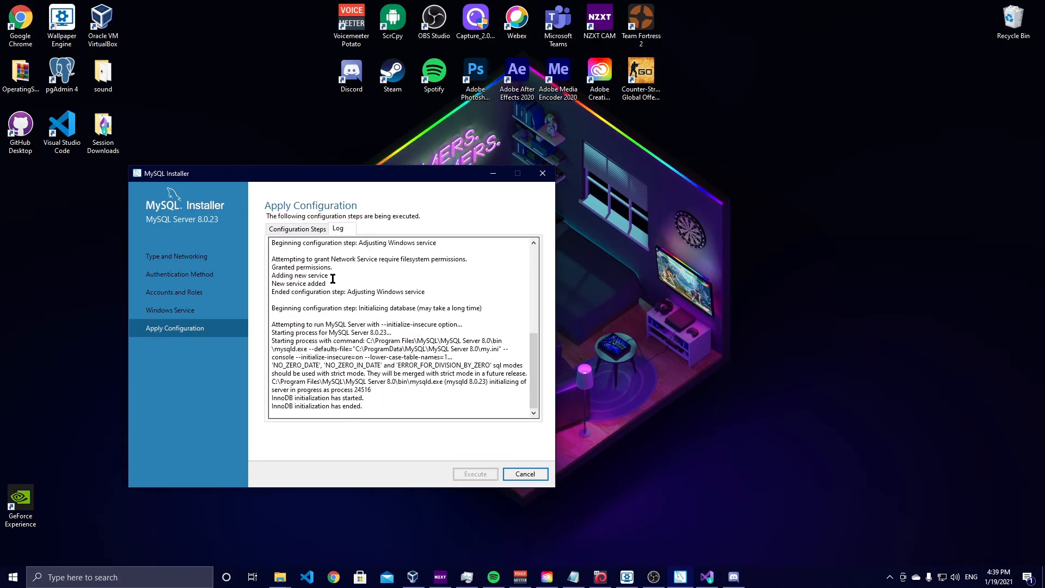
{"action": "left_click", "coordinate": [284, 231]}
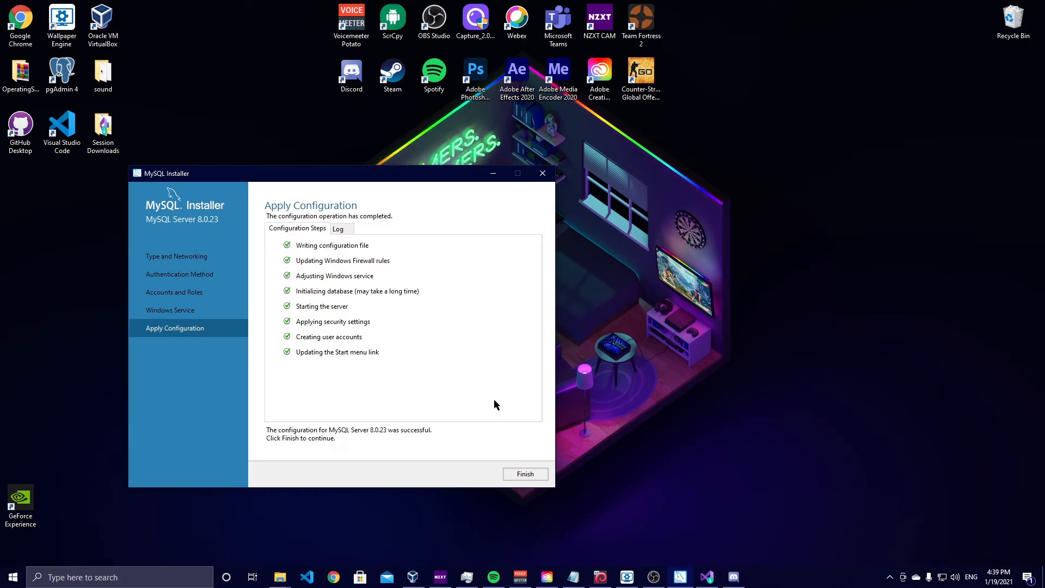
{"action": "left_click", "coordinate": [512, 475]}
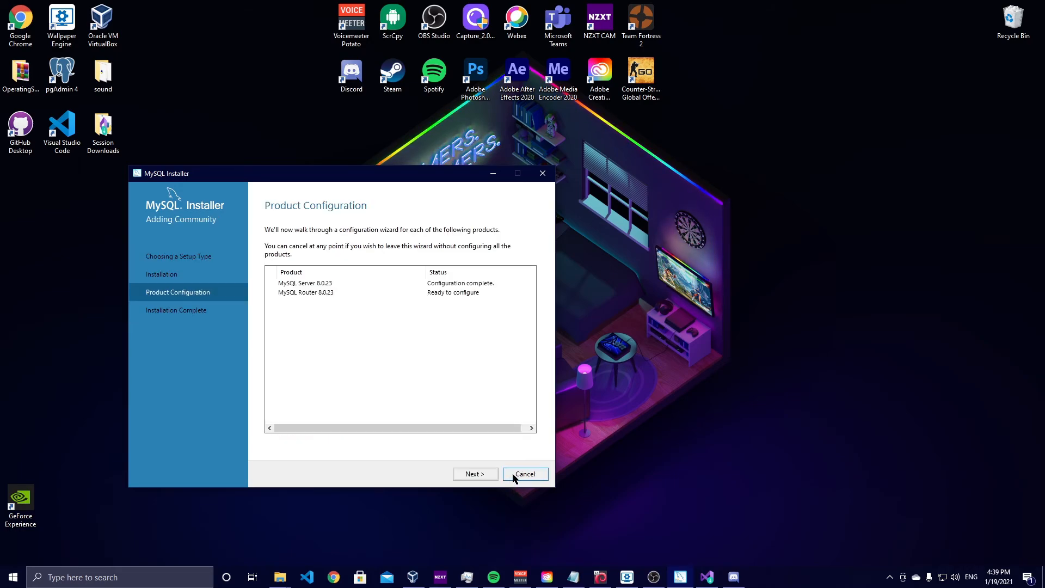
Finish the MySQL Router configuration without bootstrapping, and complete the installation with MySQL Workbench and MySQL Shell set to start
{"action": "left_click", "coordinate": [484, 475]}
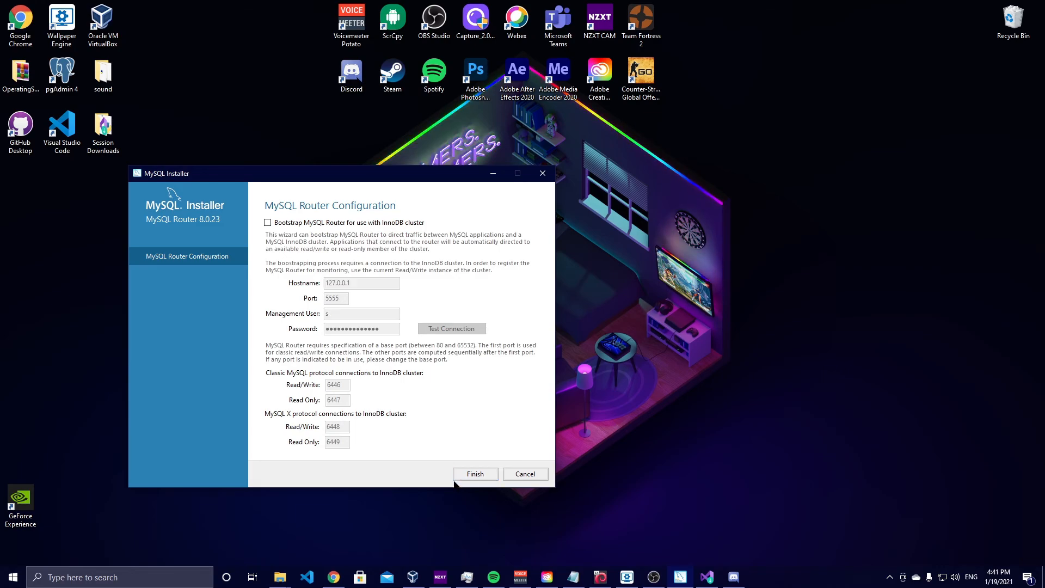
{"action": "left_click", "coordinate": [458, 478]}
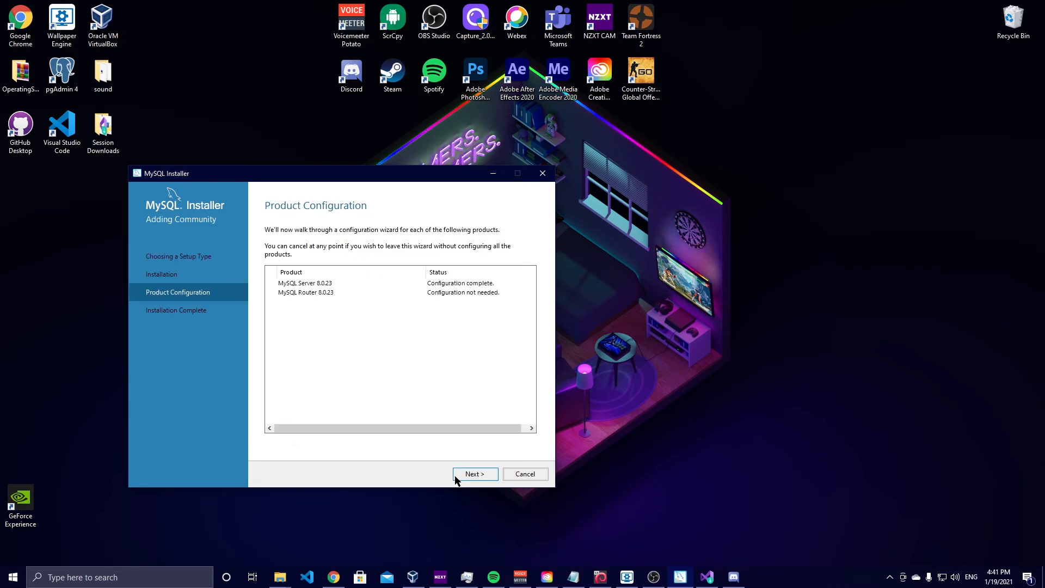
{"action": "left_click", "coordinate": [468, 473]}
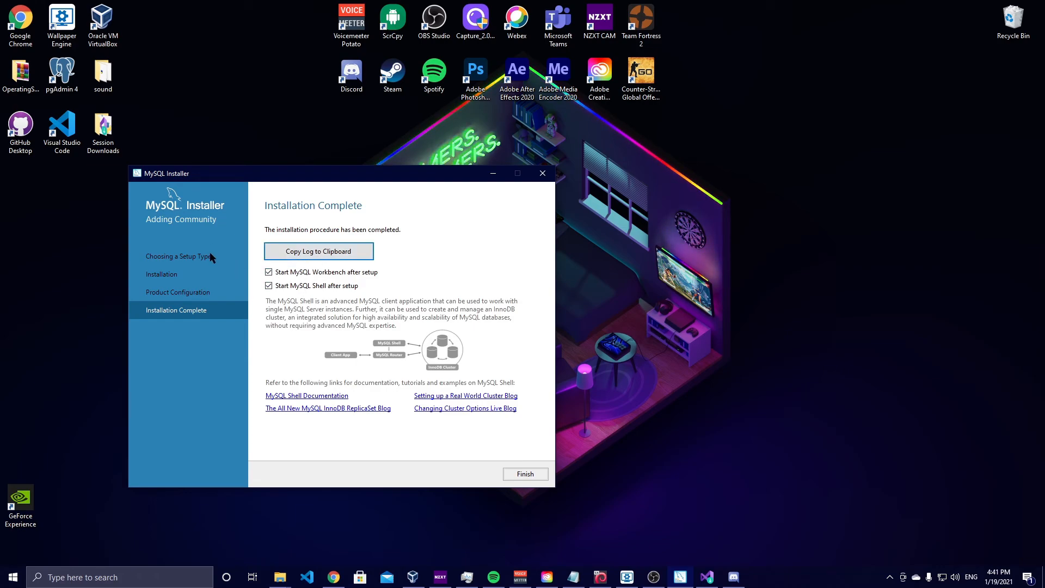
{"action": "left_click", "coordinate": [524, 474]}
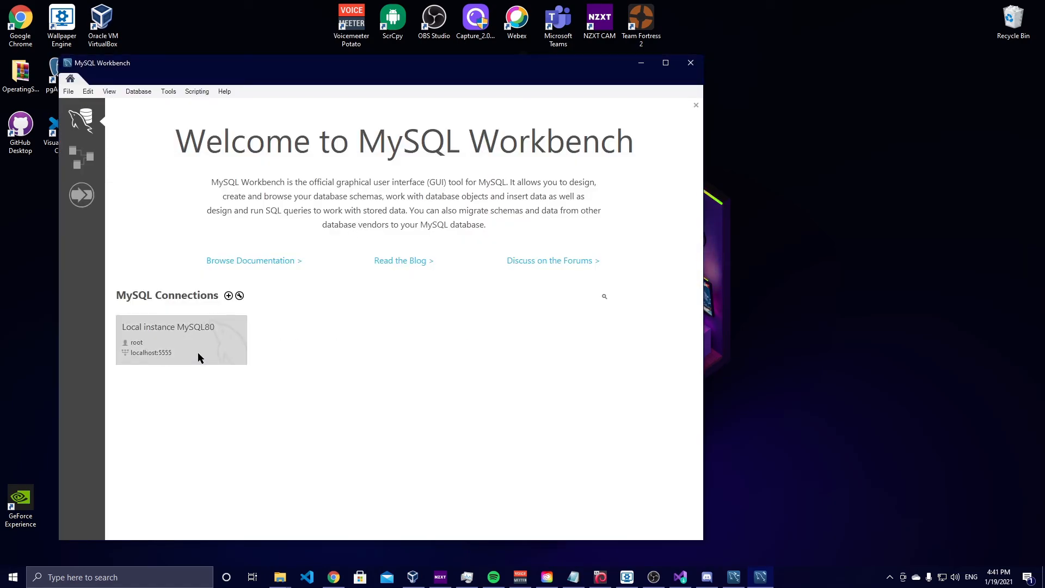
Try to connect to Local instance MySQL80 in MySQL Workbench with the root account password, and dismiss the message
{"action": "left_click", "coordinate": [197, 352]}
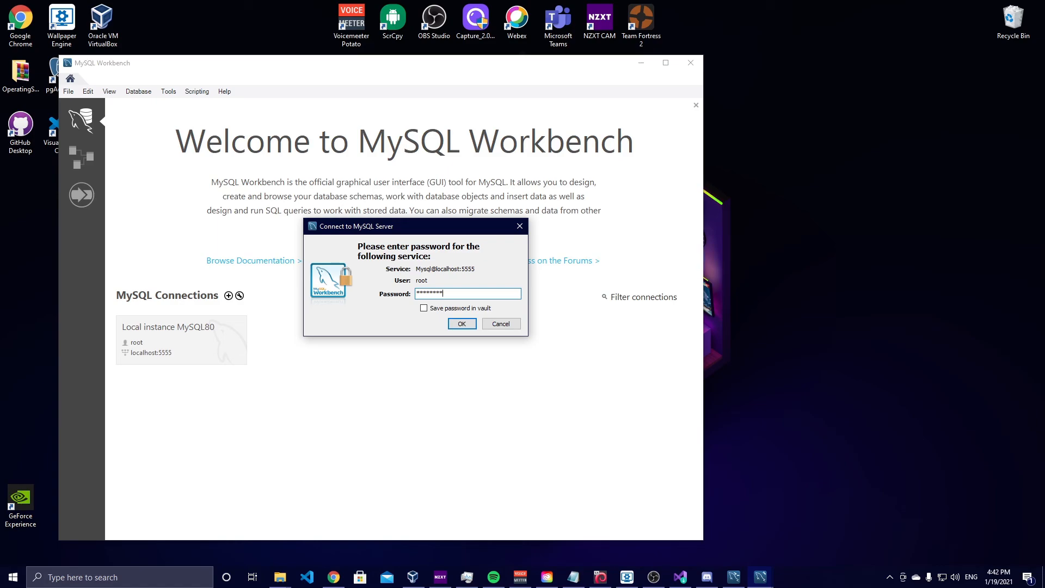
{"action": "key", "text": "Return"}
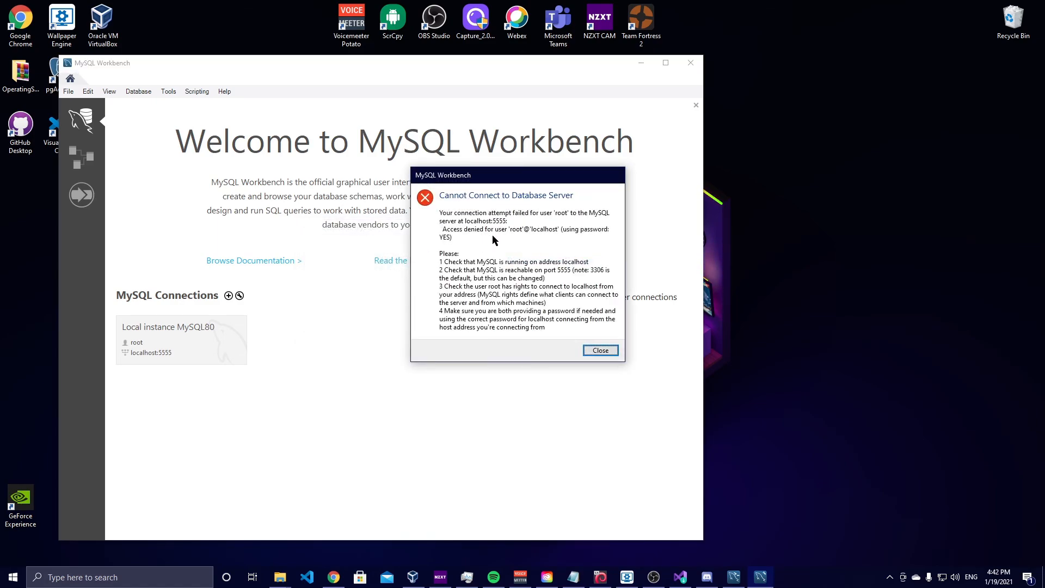
{"action": "left_click", "coordinate": [597, 350]}
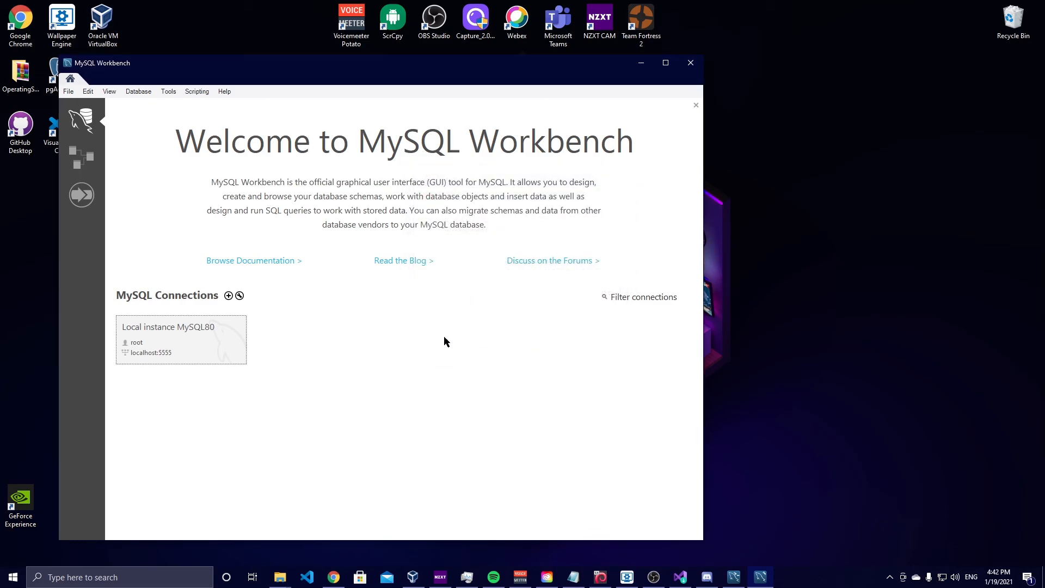
Connect to Local instance MySQL80 again, re-entering the root account password
{"action": "left_click", "coordinate": [209, 335]}
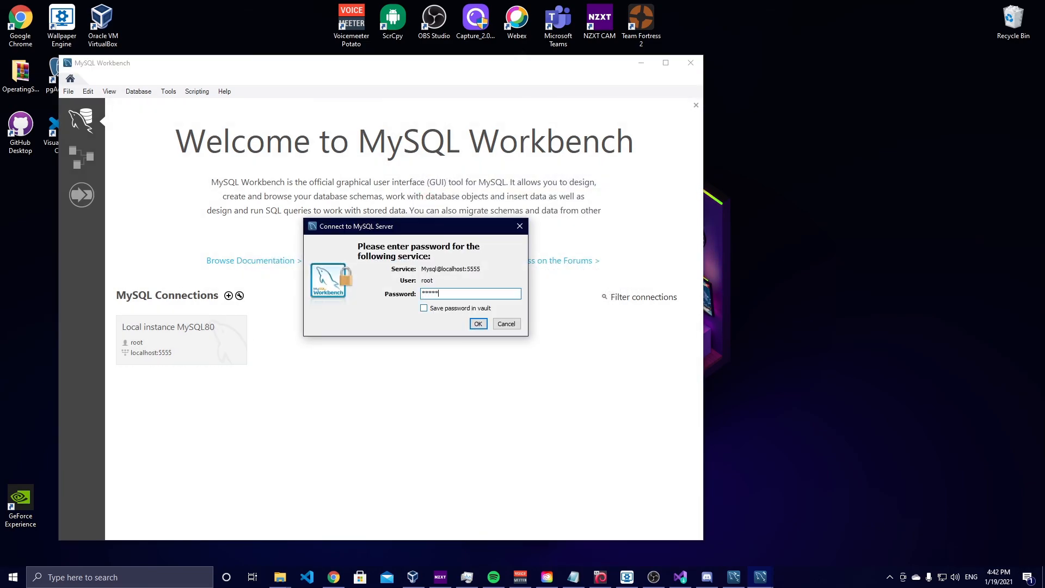
{"action": "key", "text": "Return"}
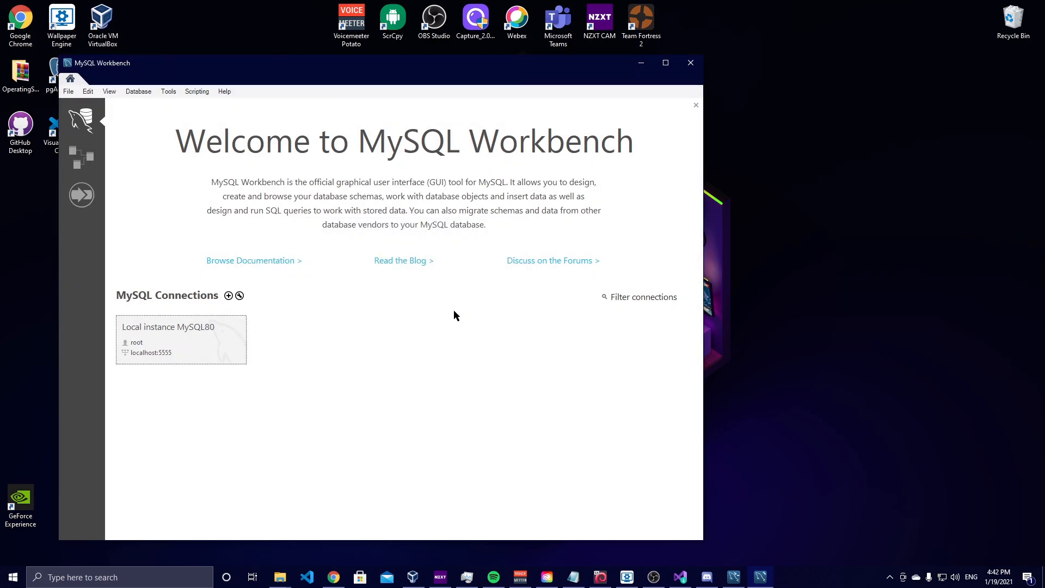